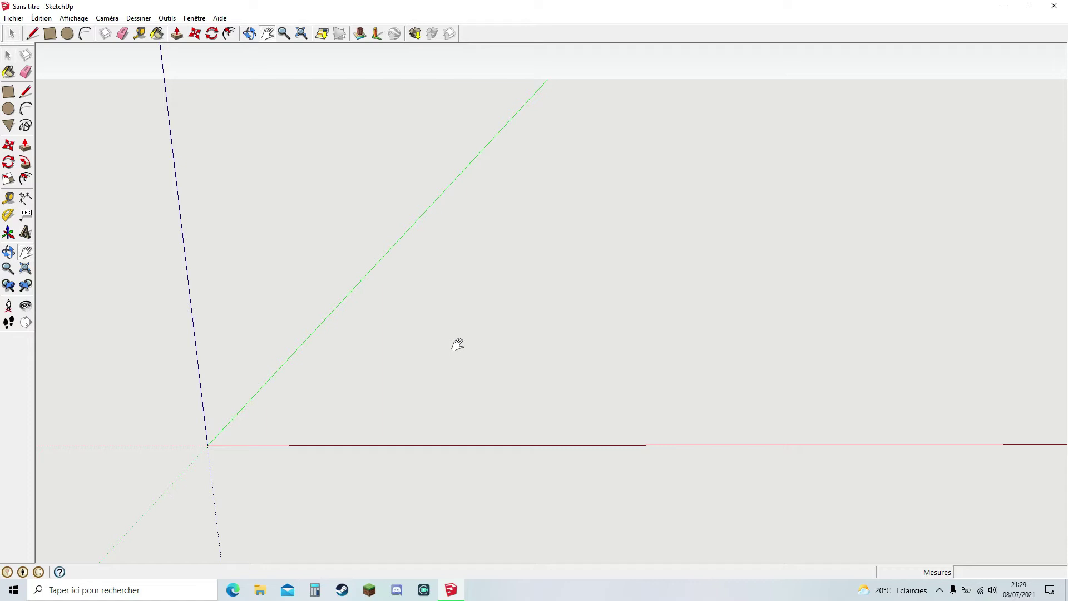
- Draw a 145 by 140 mm rectangle on the ground plane between the red and green axes
{"action": "left_click", "coordinate": [48, 34]}
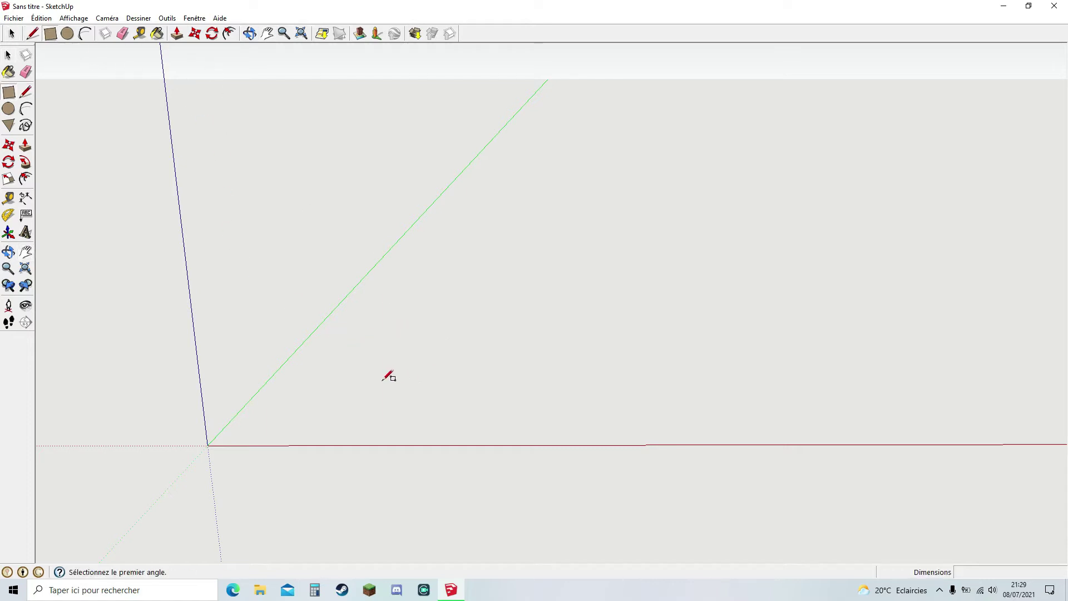
{"action": "left_click", "coordinate": [367, 341]}
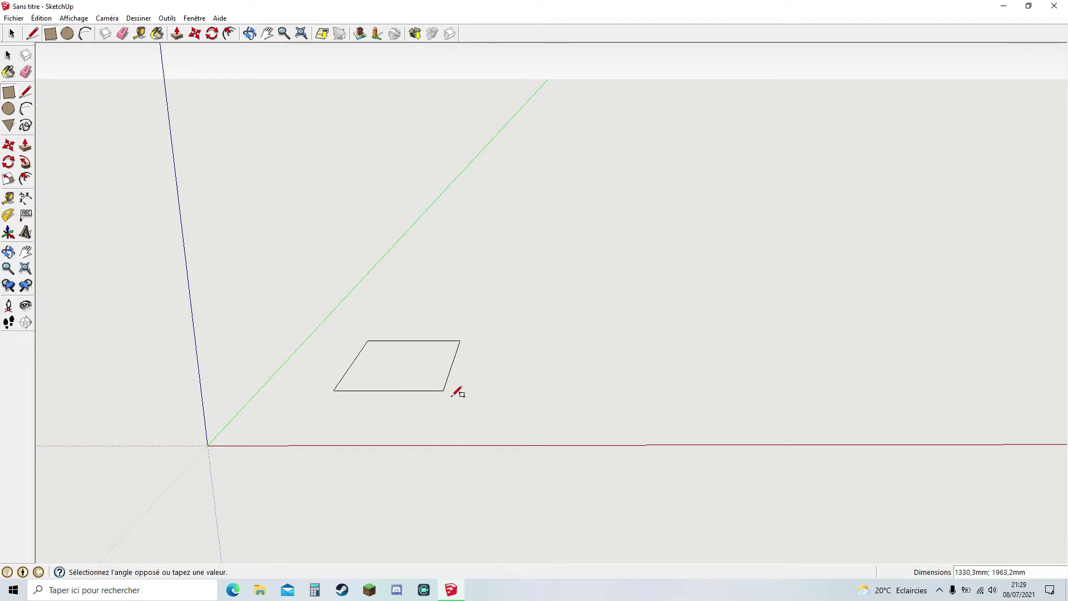
{"action": "left_click", "coordinate": [451, 397]}
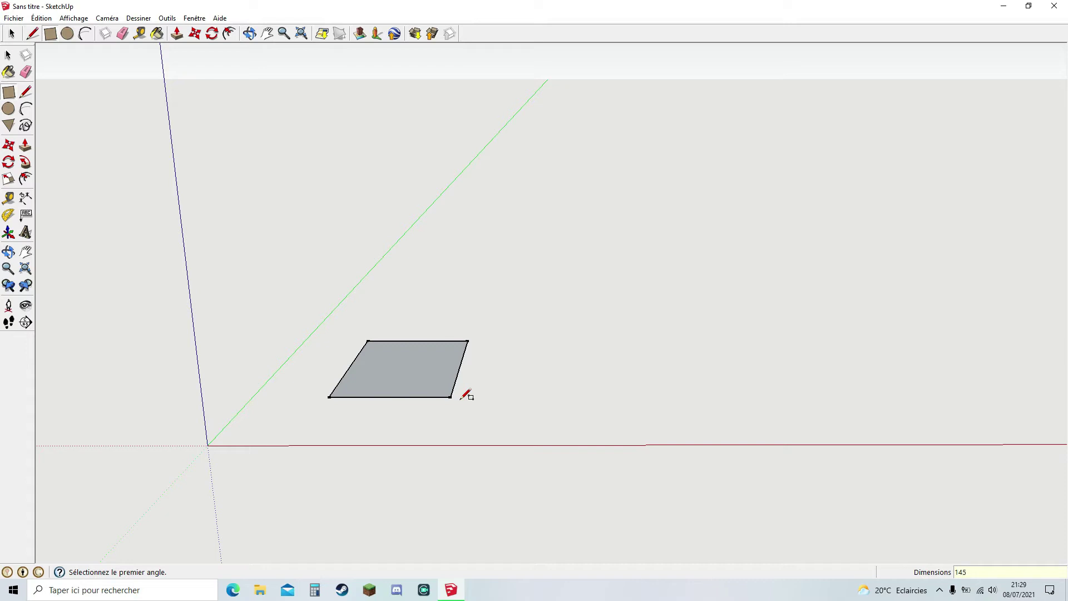
{"action": "type", "text": "145;140"}
{"action": "key", "text": "ctrl+z"}
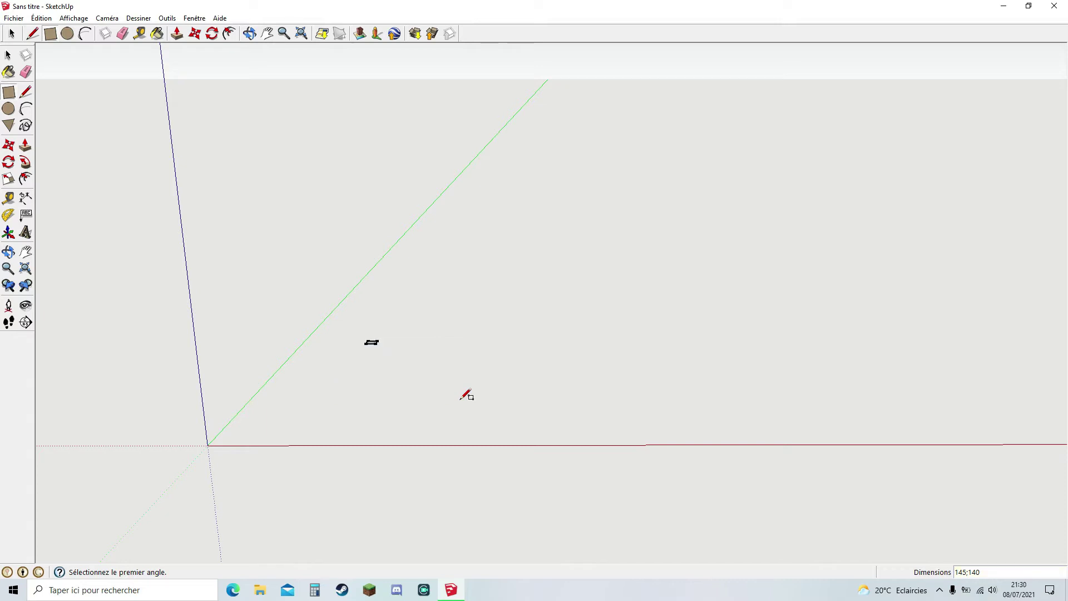
- Push/Pull the 145 by 140 mm rectangle upward by 15 mm to form a plate
{"action": "left_click", "coordinate": [267, 34]}
{"action": "left_click_drag", "start_coordinate": [369, 342], "coordinate": [469, 312]}
{"action": "middle_click_drag", "start_coordinate": [469, 312], "coordinate": [513, 405]}
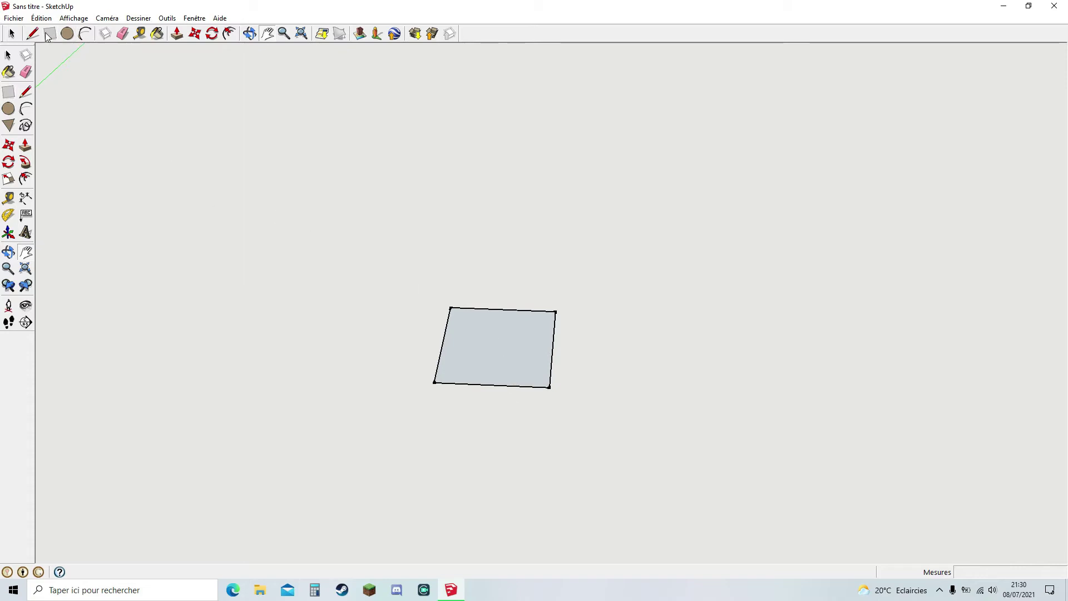
{"action": "left_click", "coordinate": [176, 33]}
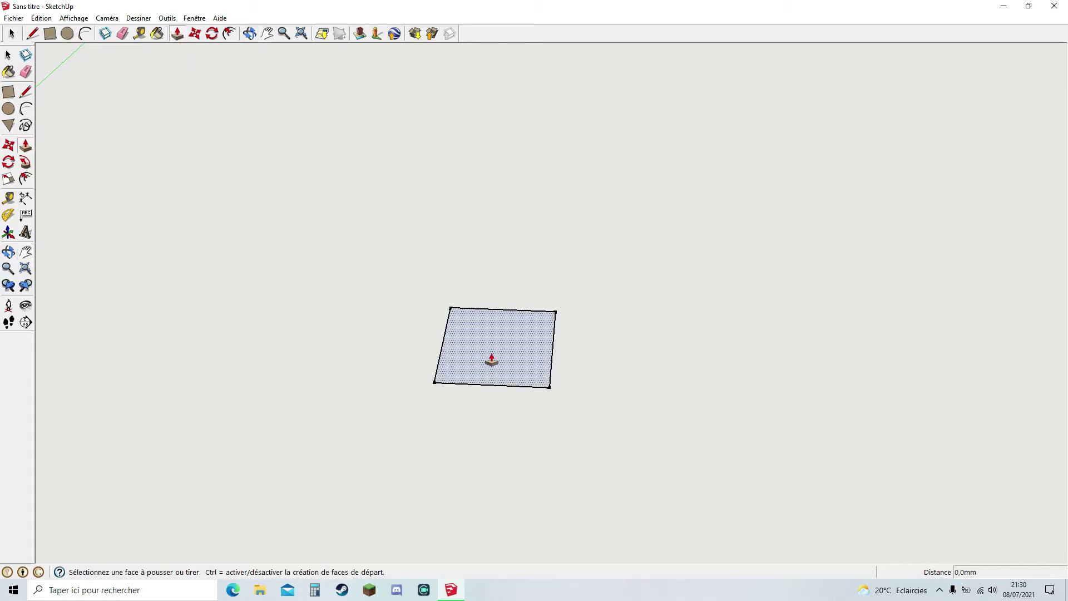
{"action": "left_click", "coordinate": [489, 357]}
{"action": "key", "text": "BackSpace"}
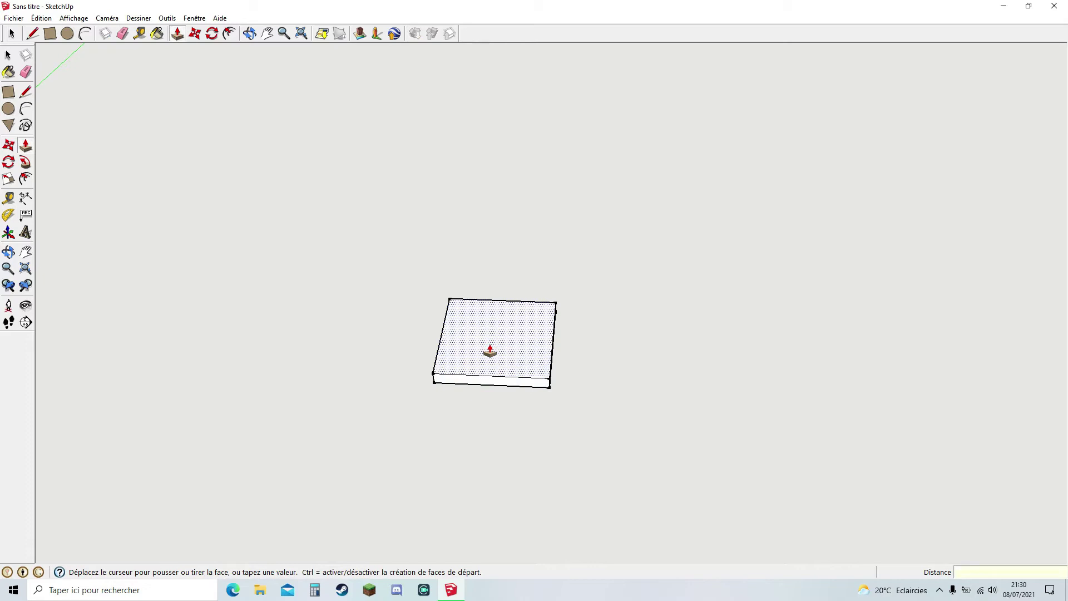
{"action": "type", "text": "1"}
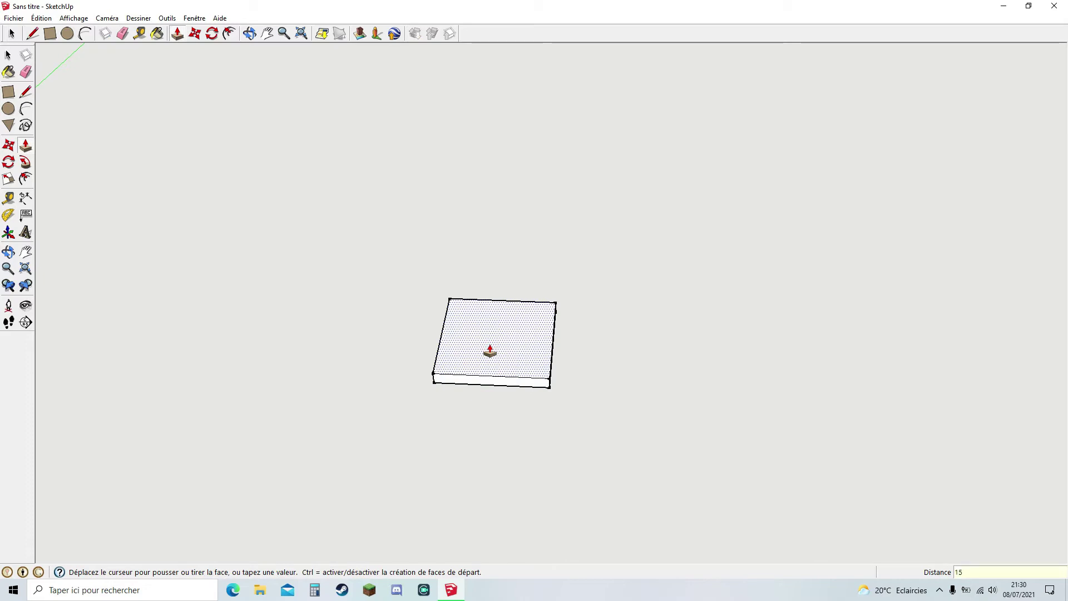
{"action": "type", "text": "5"}
{"action": "key", "text": "Return"}
- Select the entire 15 mm thick plate and make it a component with the default settings
{"action": "middle_click_drag", "start_coordinate": [490, 351], "coordinate": [556, 396]}
{"action": "left_click", "coordinate": [12, 35]}
{"action": "left_click_drag", "start_coordinate": [432, 274], "coordinate": [612, 401]}
{"action": "right_click", "coordinate": [487, 336]}
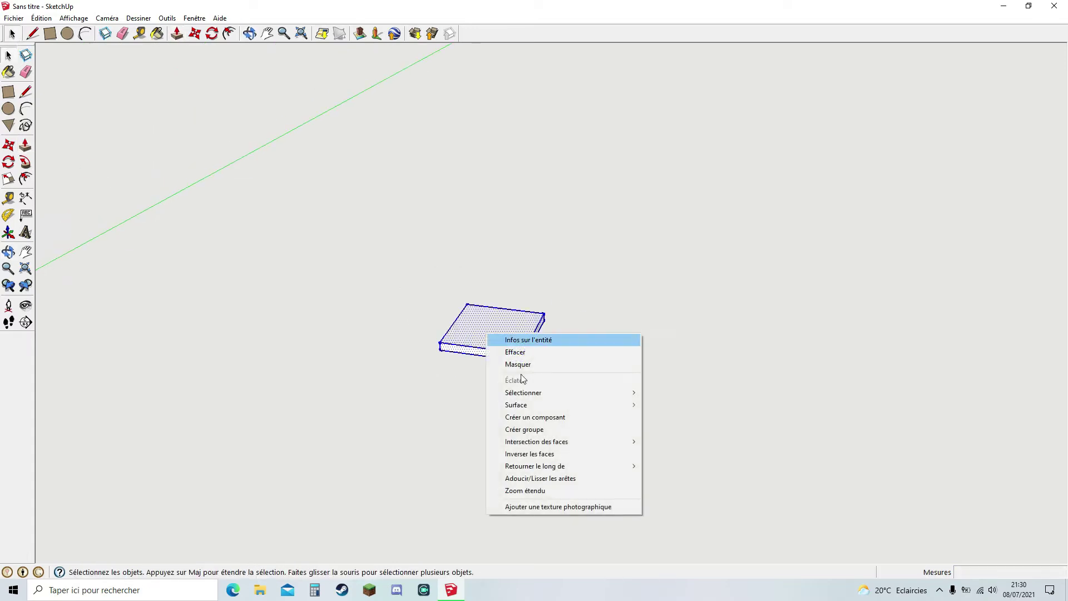
{"action": "left_click", "coordinate": [535, 419]}
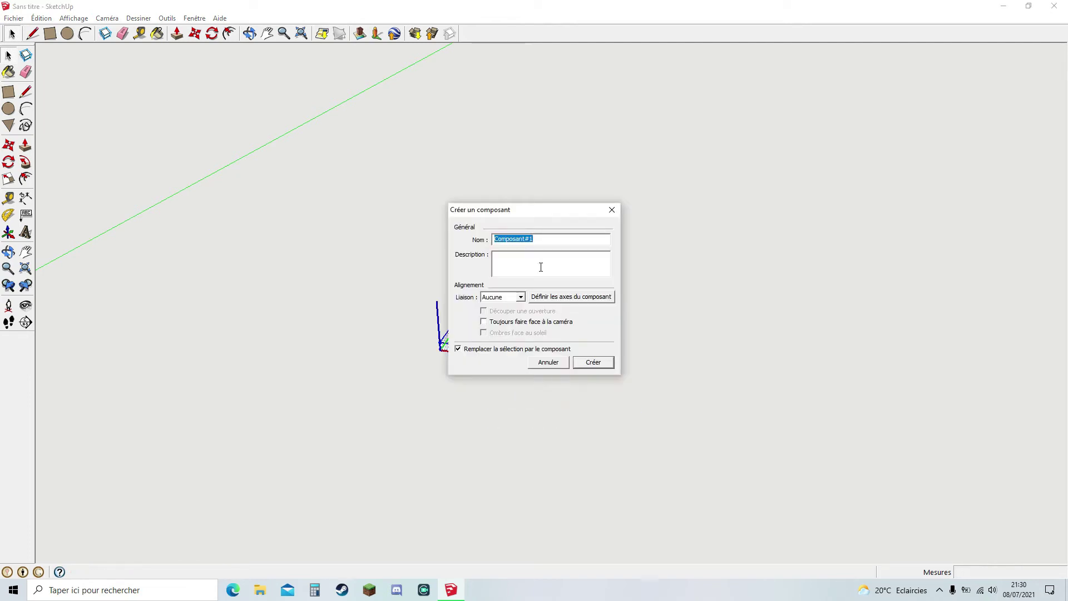
{"action": "left_click", "coordinate": [591, 362]}
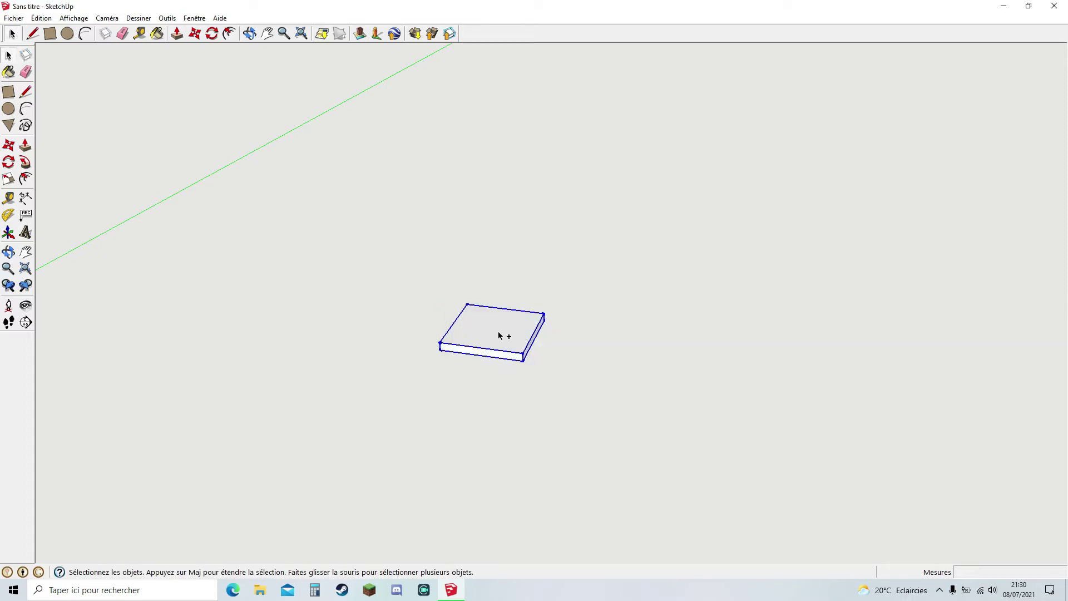
- Copy the plate component with Move and place the copy beside the original, on the green axis side
{"action": "key", "text": "m"}
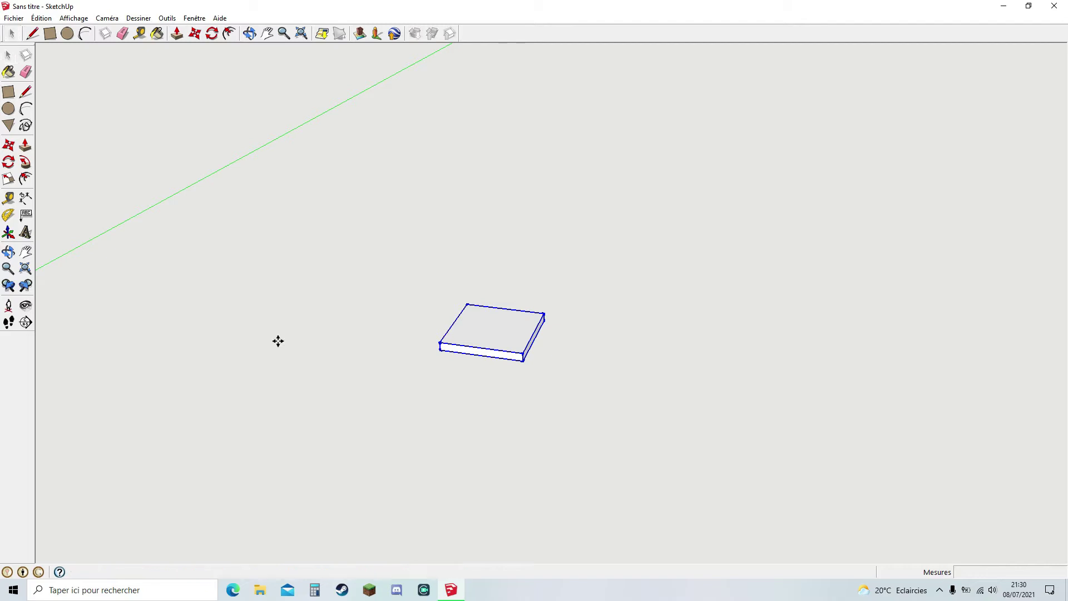
{"action": "left_click", "coordinate": [440, 345]}
{"action": "key", "text": "ctrl"}
{"action": "left_click", "coordinate": [251, 336]}
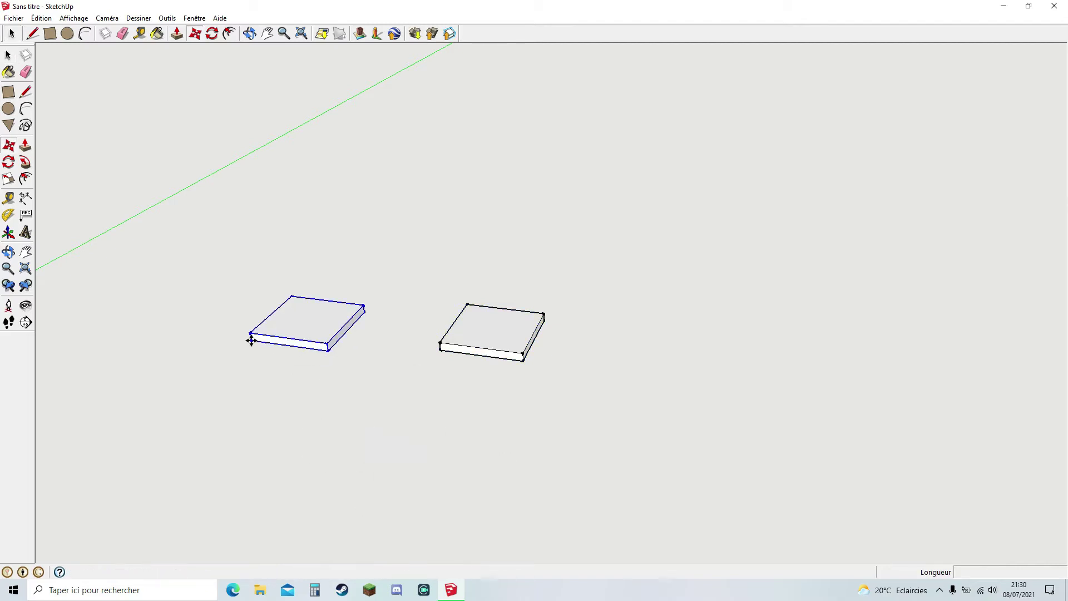
- Move the copied plate and the original plate one after the other across the ground, away from their starting spot
{"action": "left_click", "coordinate": [268, 33]}
{"action": "scroll", "coordinate": [389, 344], "scroll_direction": "down", "scroll_amount": 5}
{"action": "left_click_drag", "start_coordinate": [389, 336], "coordinate": [432, 233]}
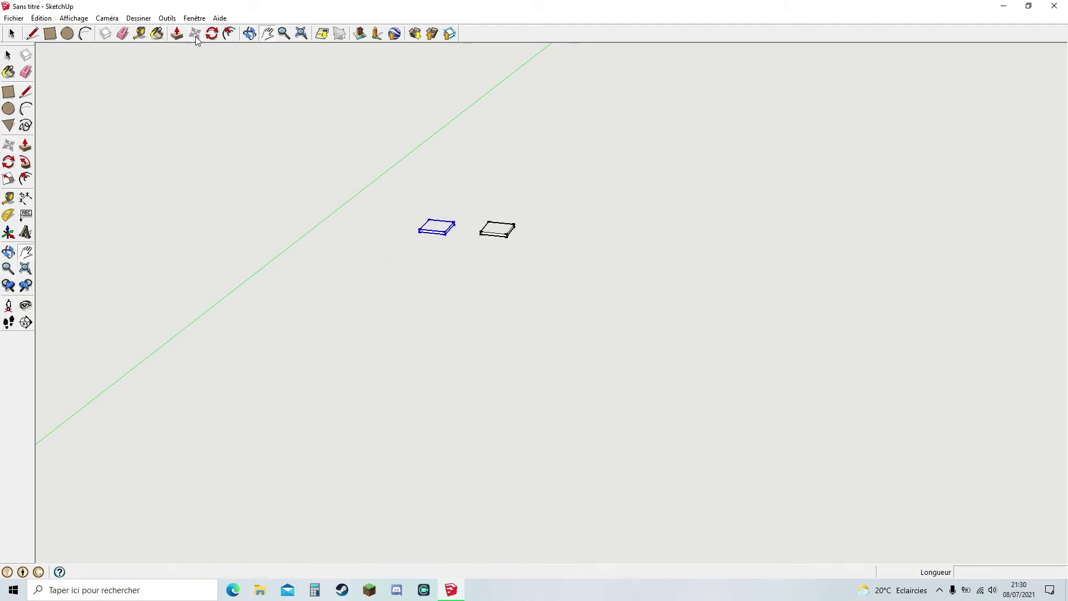
{"action": "left_click", "coordinate": [195, 34]}
{"action": "left_click", "coordinate": [433, 232]}
{"action": "left_click", "coordinate": [120, 473]}
{"action": "left_click", "coordinate": [484, 233]}
{"action": "left_click", "coordinate": [470, 241]}
{"action": "left_click", "coordinate": [494, 235]}
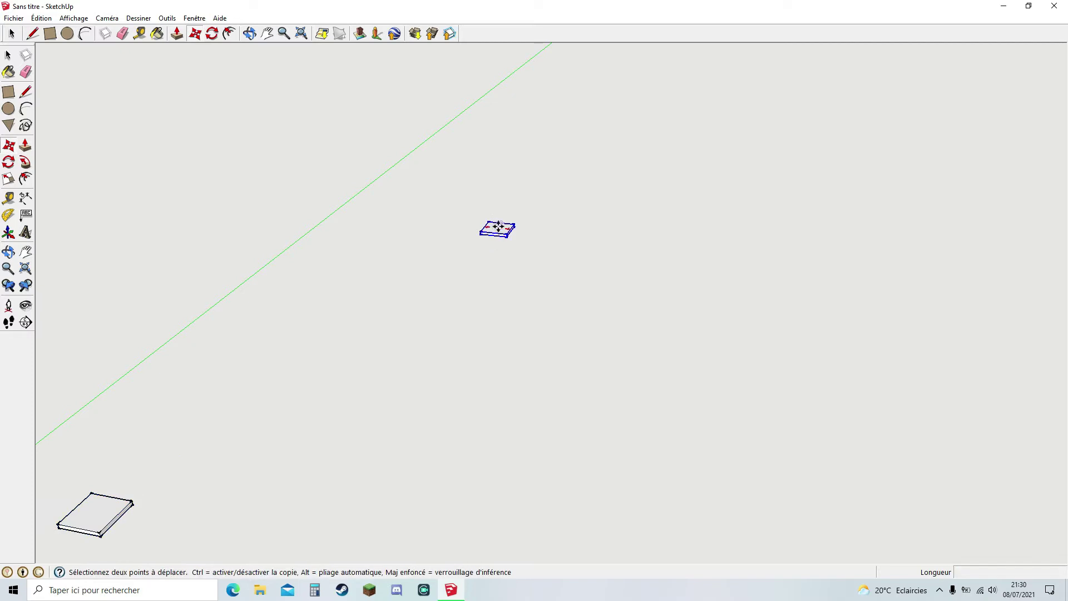
{"action": "left_click", "coordinate": [208, 499]}
- Move both plates close to the origin, placing them one behind the other along the green axis
{"action": "left_click", "coordinate": [268, 33]}
{"action": "middle_click_drag", "start_coordinate": [279, 374], "coordinate": [379, 312]}
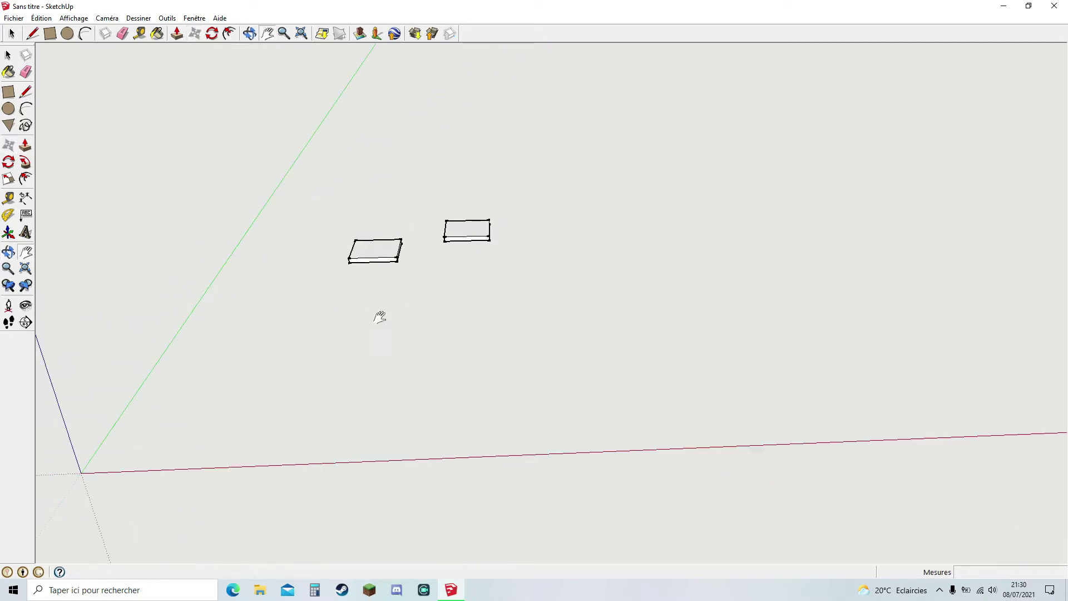
{"action": "left_click", "coordinate": [195, 33]}
{"action": "left_click", "coordinate": [370, 250]}
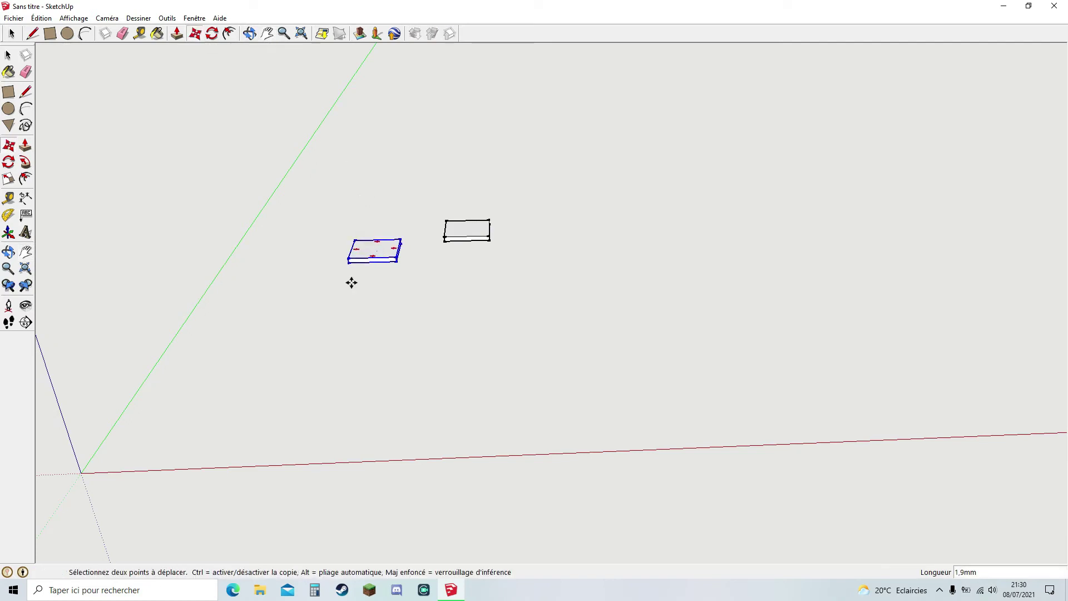
{"action": "left_click", "coordinate": [186, 404]}
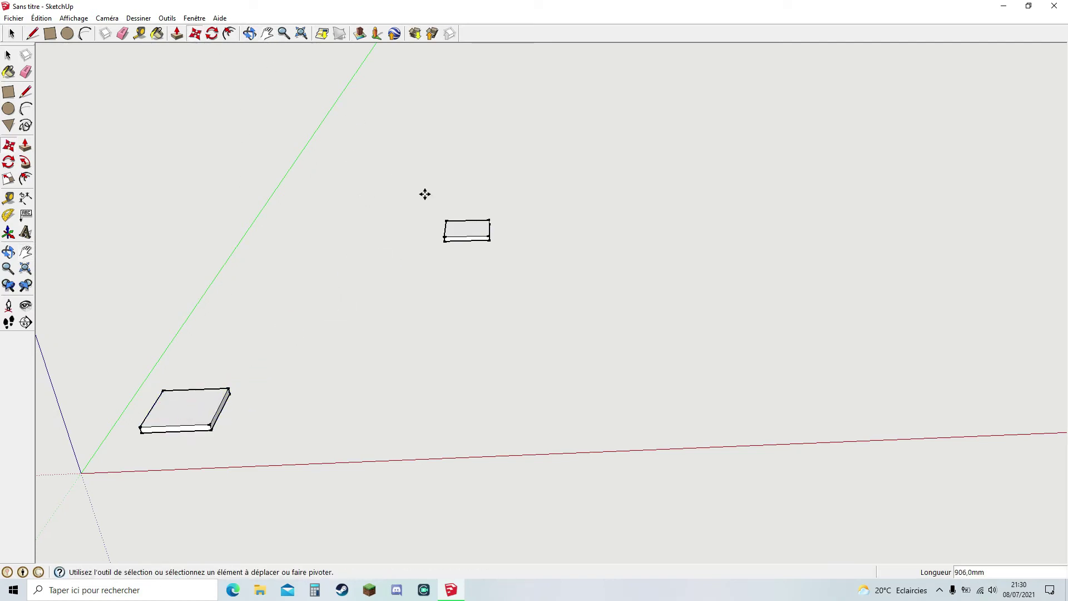
{"action": "left_click", "coordinate": [458, 229]}
{"action": "left_click", "coordinate": [219, 339]}
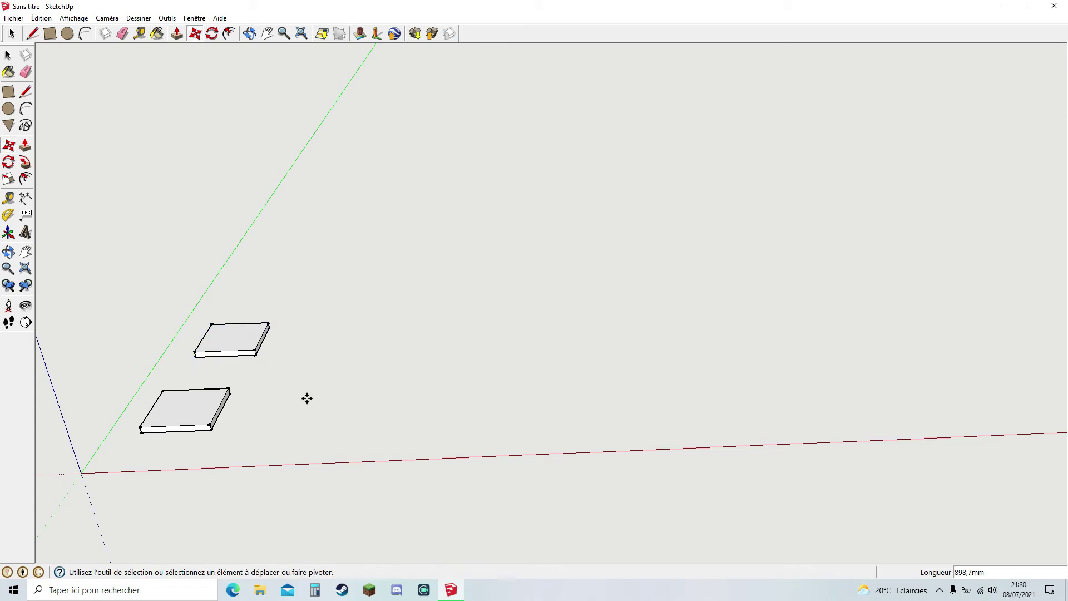
- Draw a 140 by 360 mm rectangle on the ground beside the two small plates
{"action": "left_click", "coordinate": [49, 34]}
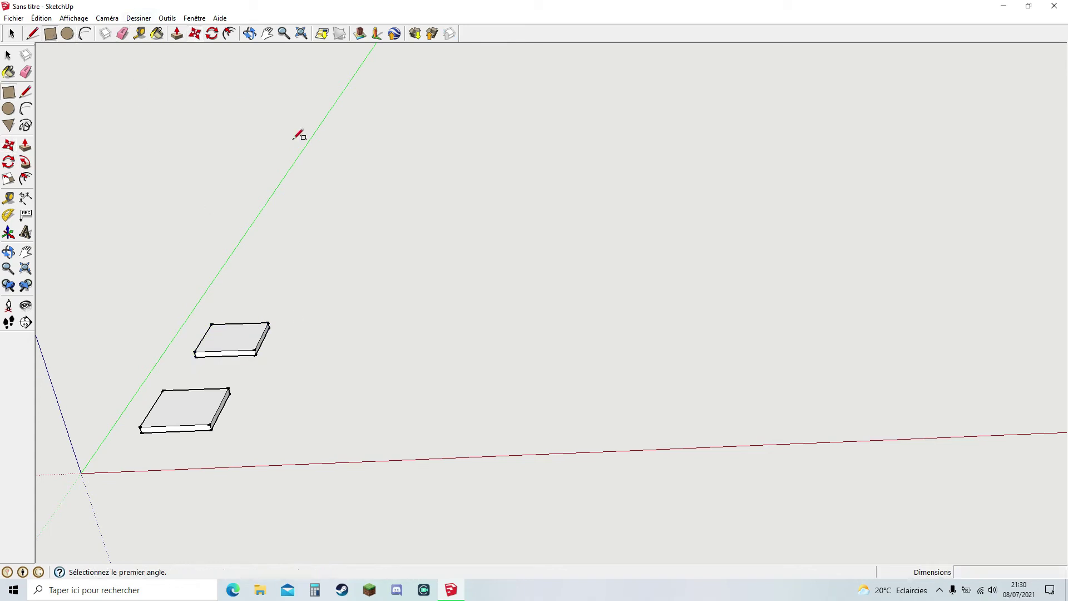
{"action": "left_click", "coordinate": [365, 284]}
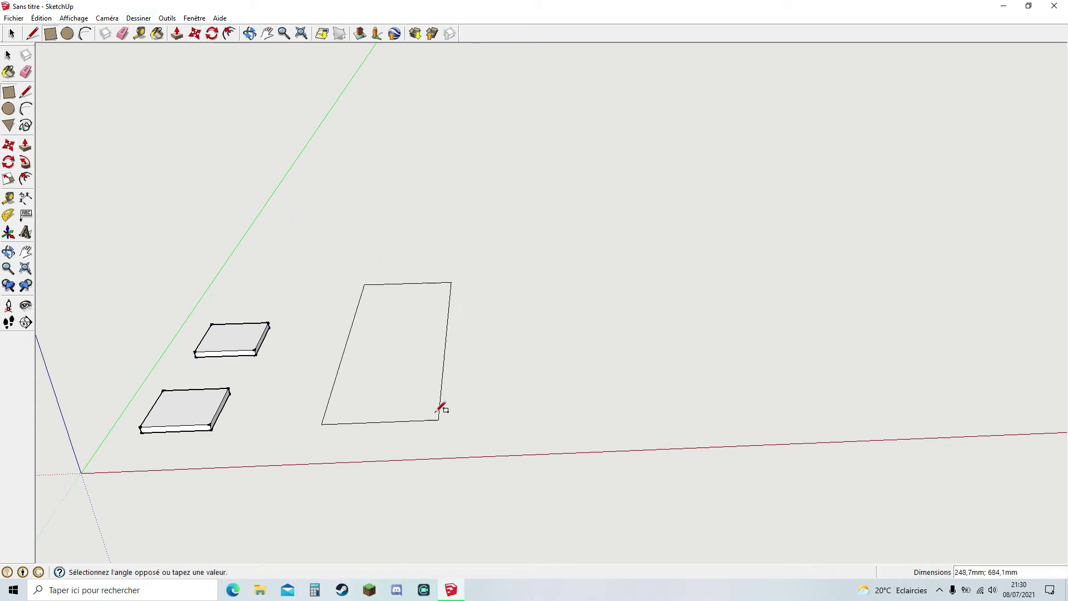
{"action": "left_click", "coordinate": [436, 413]}
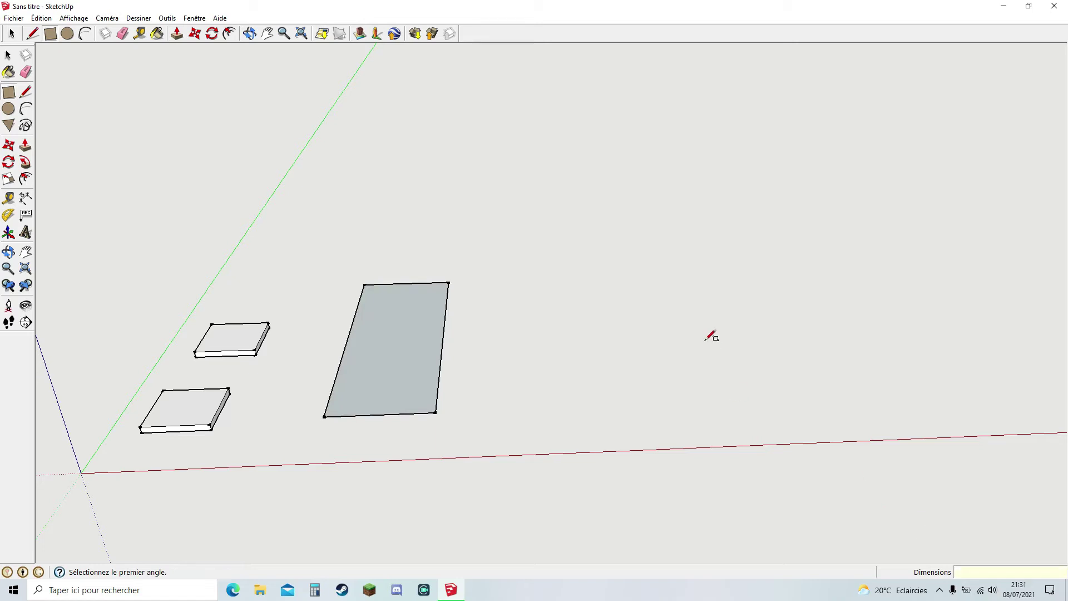
{"action": "type", "text": "140"}
{"action": "type", "text": ";360"}
{"action": "key", "text": "Return"}
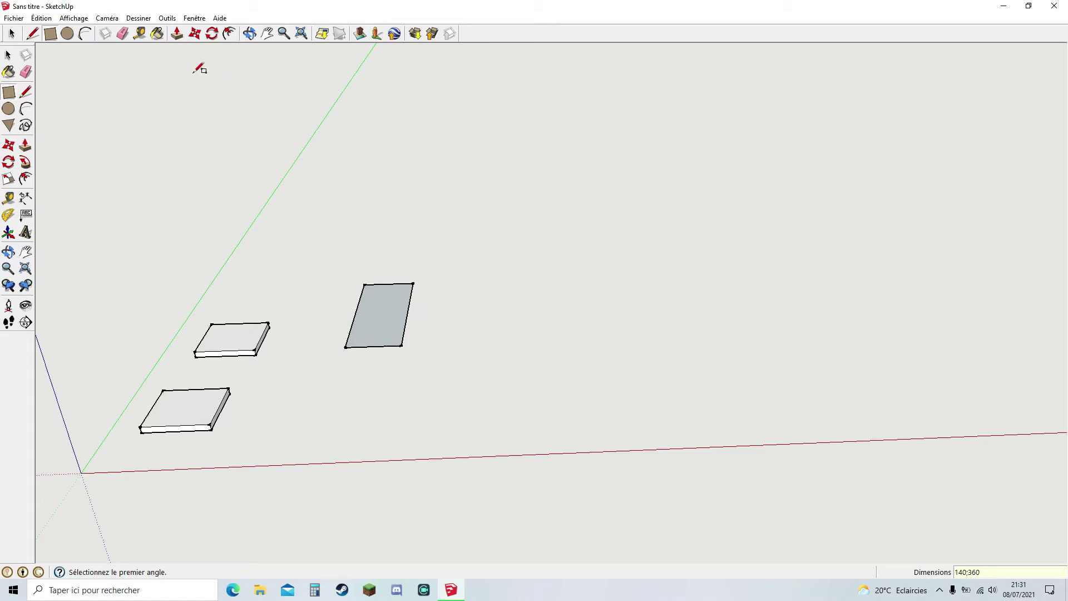
- Push/Pull the 140 by 360 mm rectangle upward by 15 mm
{"action": "left_click", "coordinate": [177, 34]}
{"action": "left_click", "coordinate": [374, 310]}
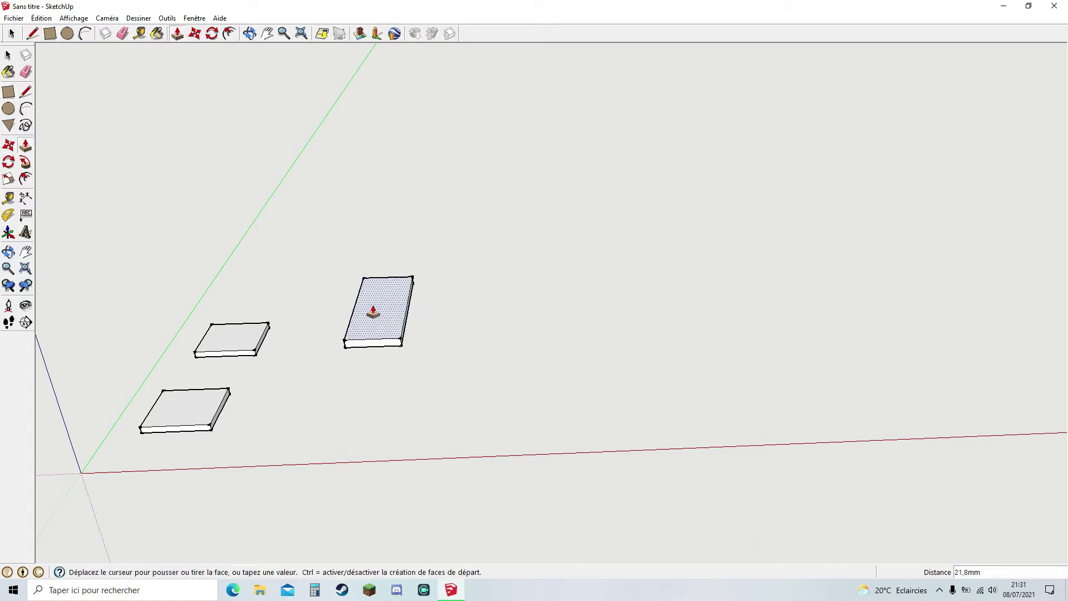
{"action": "type", "text": "15"}
{"action": "key", "text": "Return"}
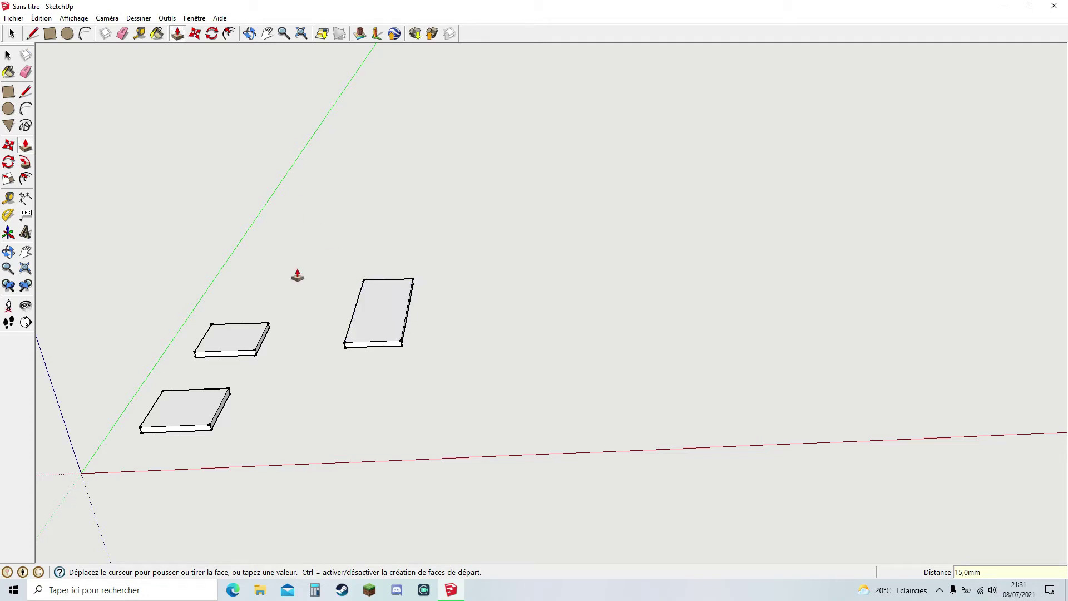
- Select the whole 140 by 360 mm plate and turn it into a component with the default settings
{"action": "left_click", "coordinate": [12, 33]}
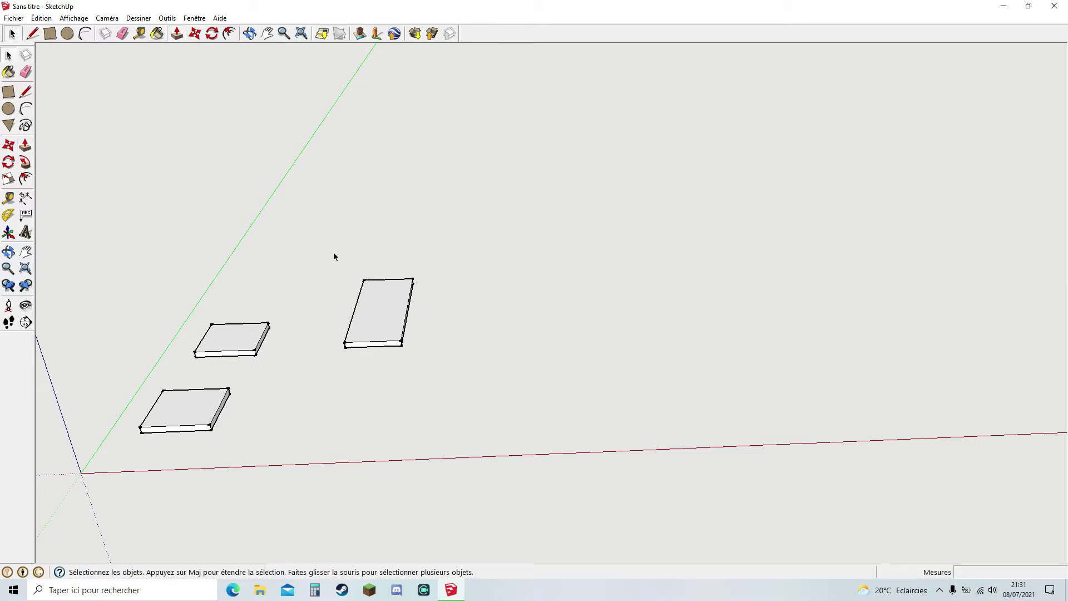
{"action": "left_click", "coordinate": [379, 312]}
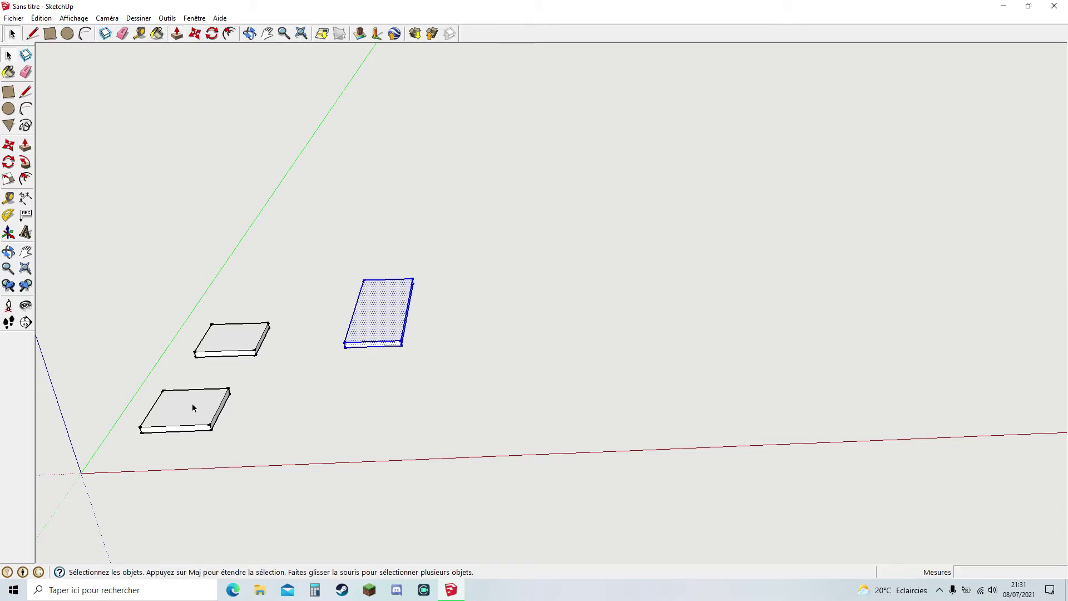
{"action": "right_click", "coordinate": [375, 320]}
{"action": "left_click", "coordinate": [424, 399]}
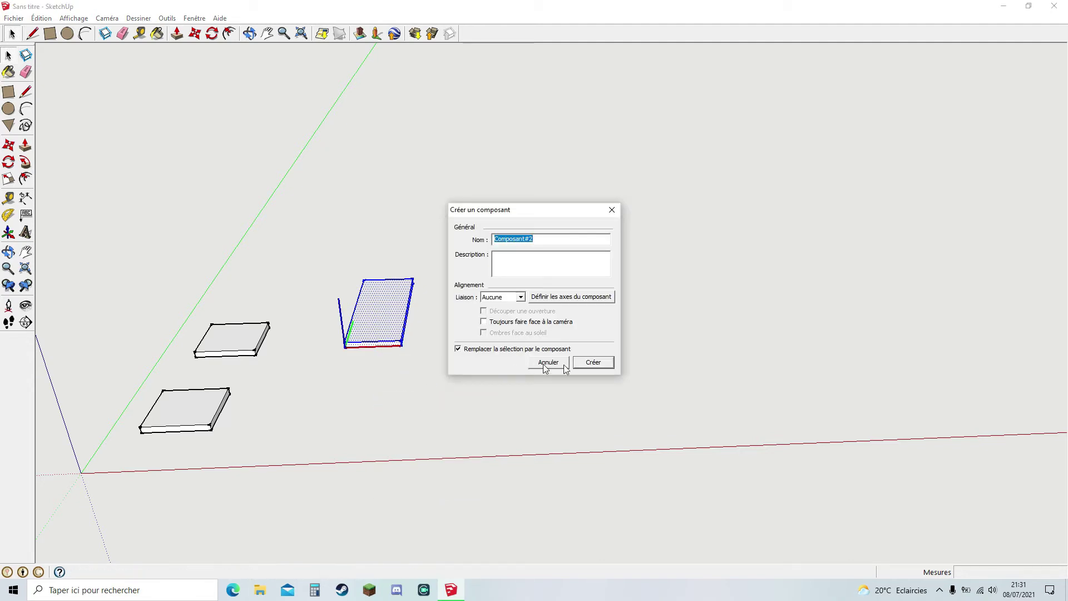
{"action": "left_click", "coordinate": [593, 362]}
- Draw a second 140 by 360 mm rectangle on the ground beyond the first long plate
{"action": "left_click", "coordinate": [49, 33]}
{"action": "left_click", "coordinate": [473, 261]}
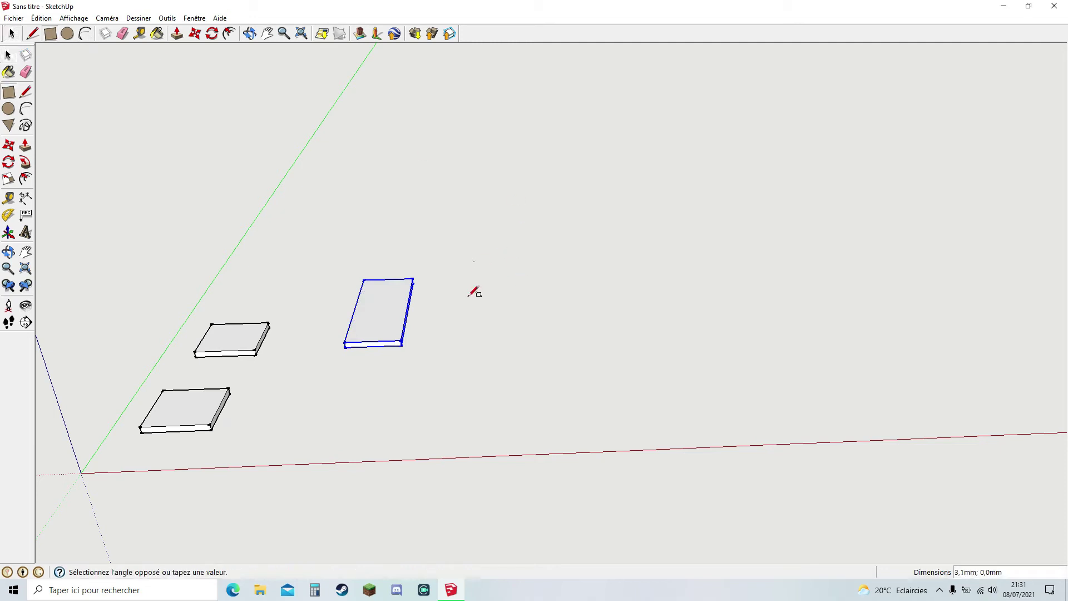
{"action": "left_click", "coordinate": [558, 341]}
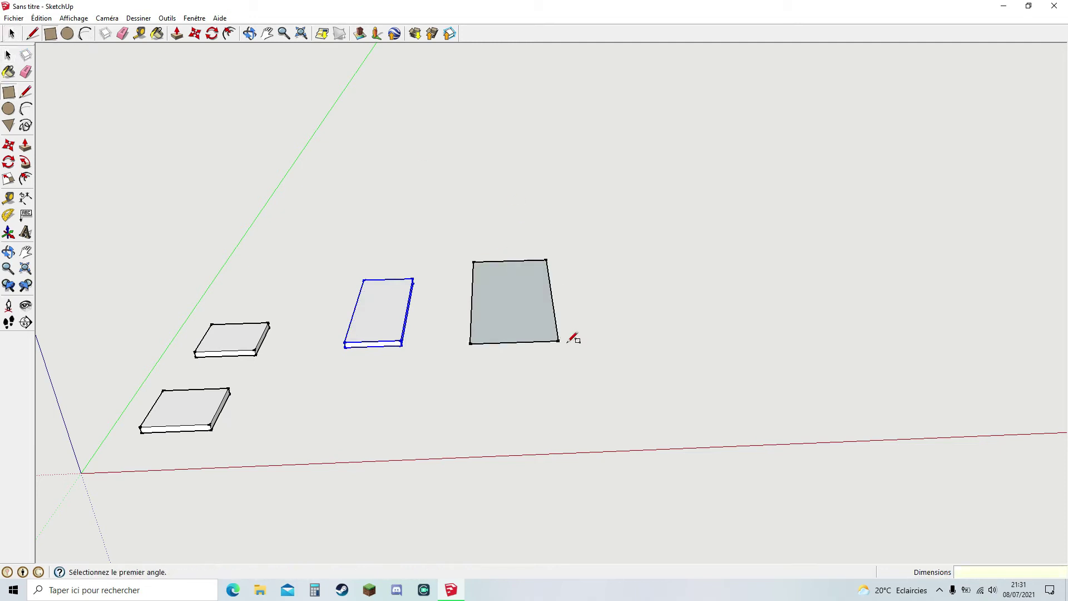
{"action": "type", "text": "140;360"}
{"action": "key", "text": "Return"}
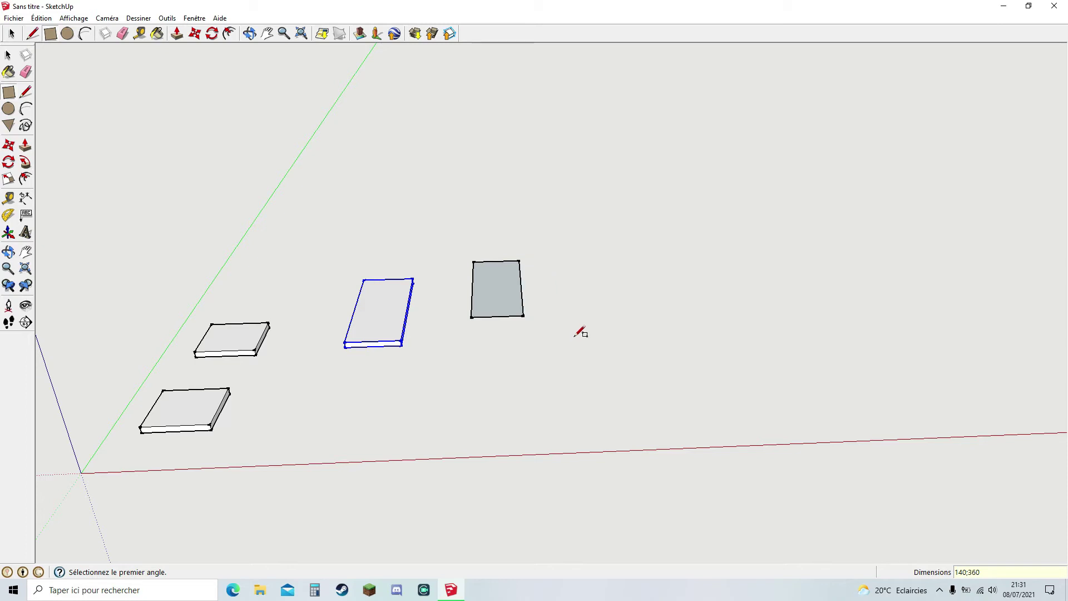
- Push/Pull the second 140 by 360 mm rectangle upward by 15 mm
{"action": "left_click", "coordinate": [177, 33]}
{"action": "left_click", "coordinate": [501, 291]}
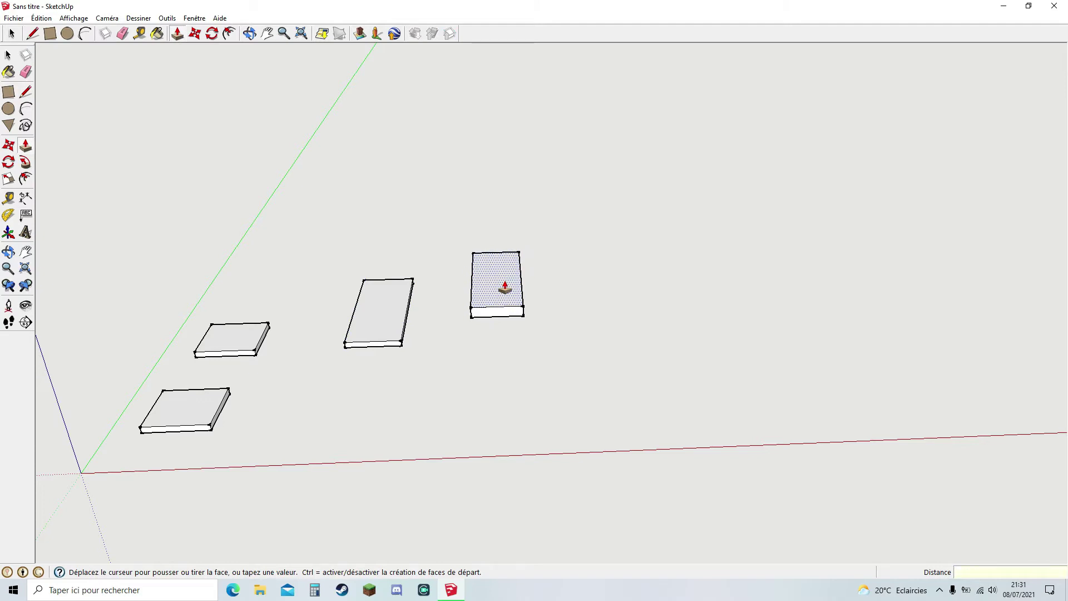
{"action": "type", "text": "15"}
{"action": "key", "text": "Return"}
- Select the whole second long plate and make it a separate component with the default settings
{"action": "left_click", "coordinate": [11, 33]}
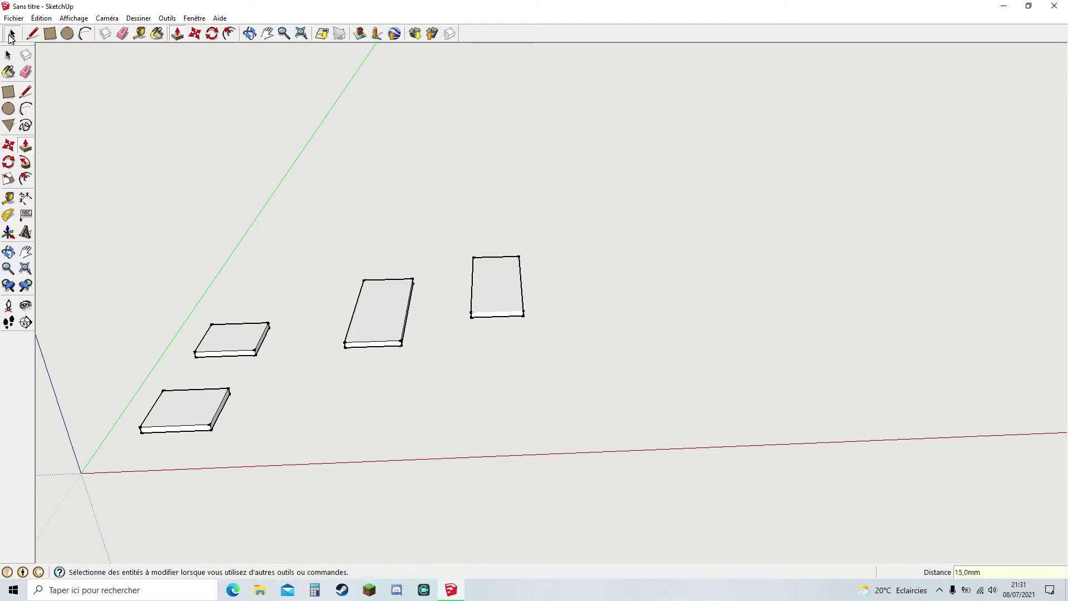
{"action": "left_click", "coordinate": [11, 34]}
{"action": "right_click", "coordinate": [502, 306]}
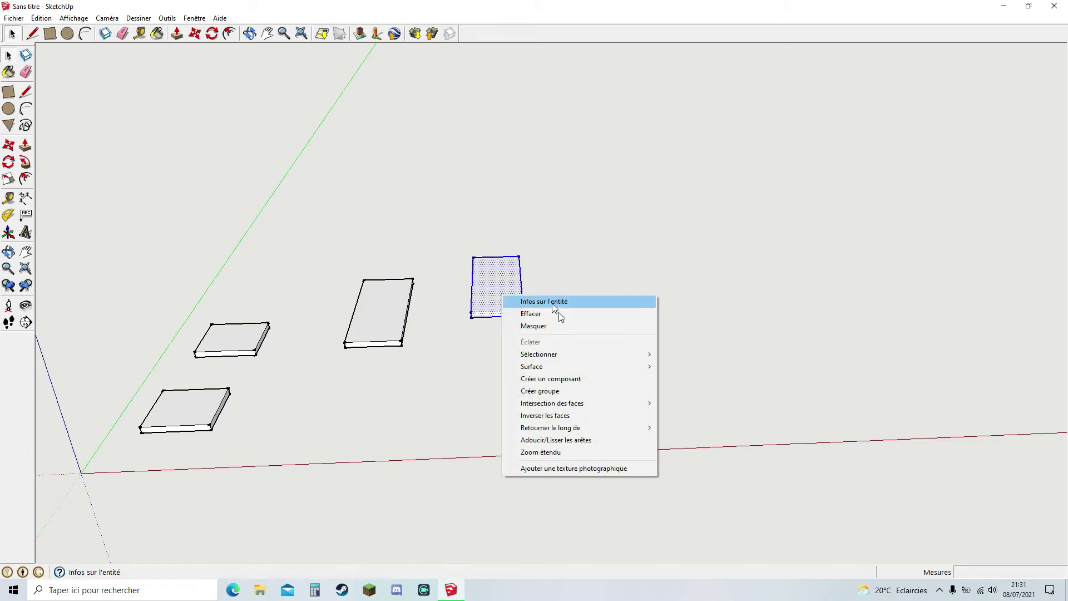
{"action": "left_click", "coordinate": [548, 377]}
{"action": "left_click", "coordinate": [550, 360]}
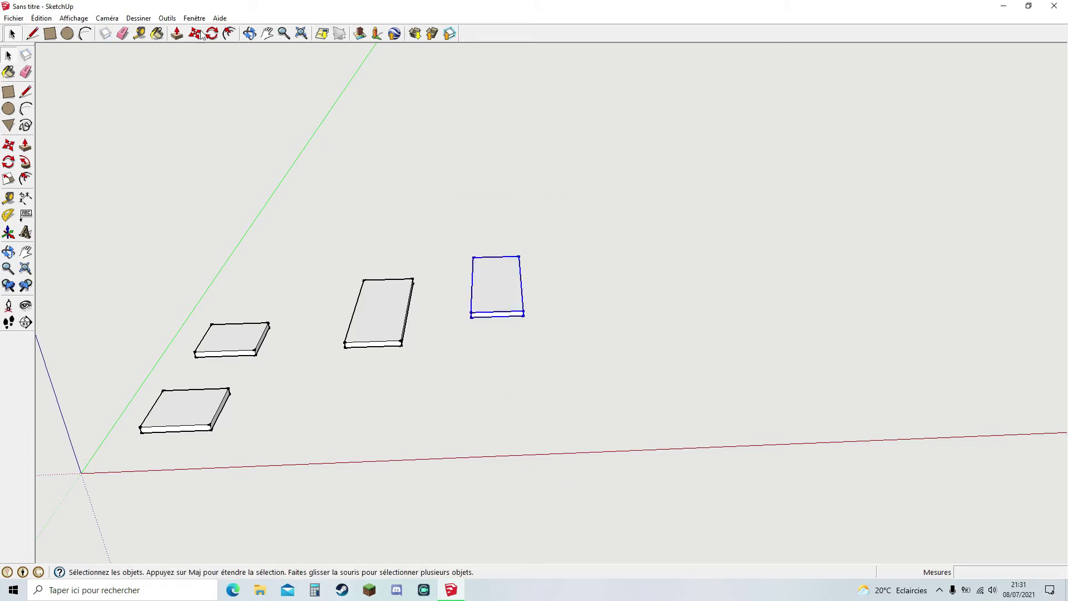
- Draw a 115 by 360 mm rectangle on the ground beyond the second long plate
{"action": "left_click", "coordinate": [268, 33]}
{"action": "left_click_drag", "start_coordinate": [395, 287], "coordinate": [454, 162]}
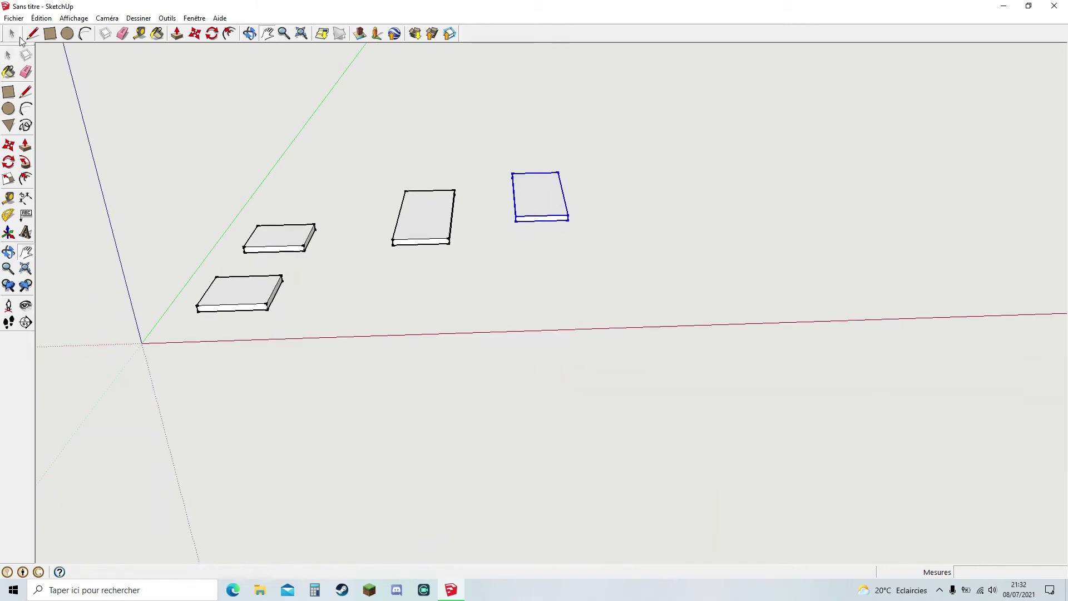
{"action": "left_click", "coordinate": [12, 33]}
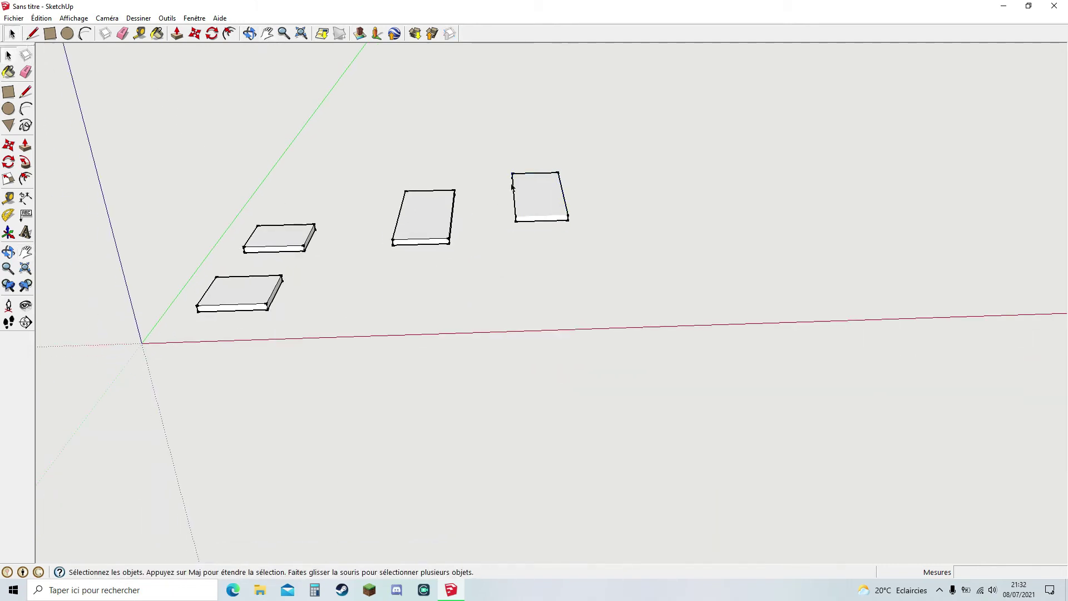
{"action": "left_click", "coordinate": [54, 37]}
{"action": "left_click", "coordinate": [596, 189]}
{"action": "left_click", "coordinate": [707, 272]}
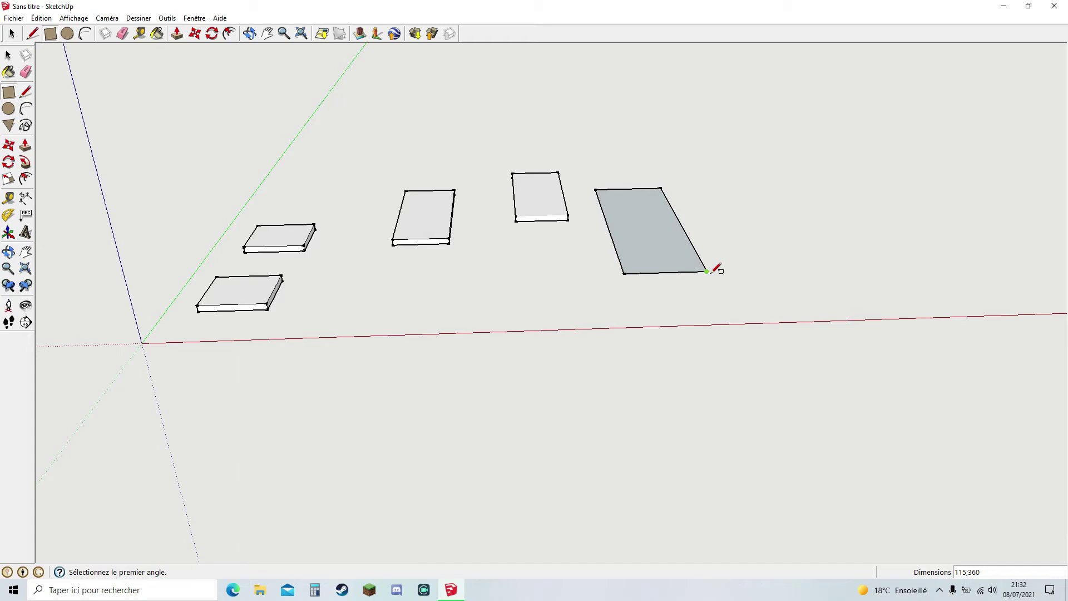
{"action": "key", "text": "ctrl+z"}
{"action": "left_click", "coordinate": [267, 34]}
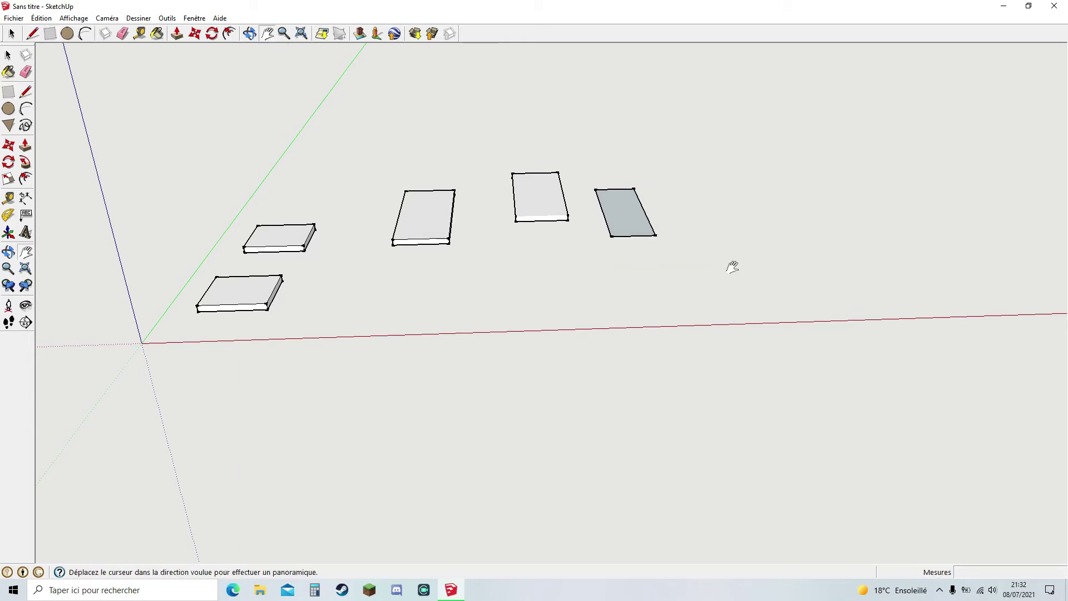
{"action": "left_click_drag", "start_coordinate": [732, 265], "coordinate": [639, 318]}
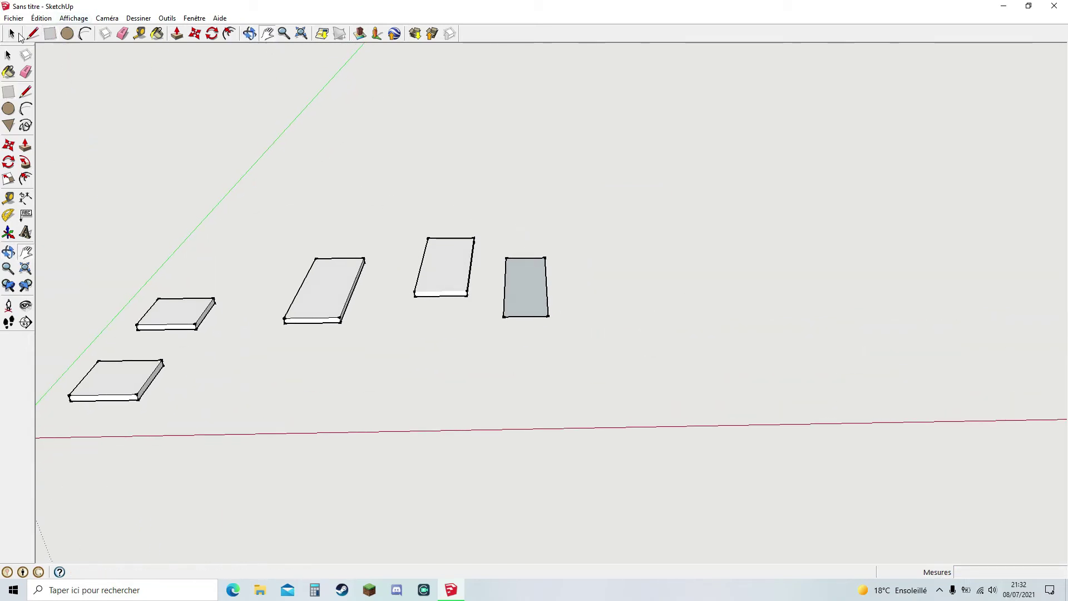
{"action": "left_click", "coordinate": [15, 34]}
{"action": "left_click", "coordinate": [539, 286]}
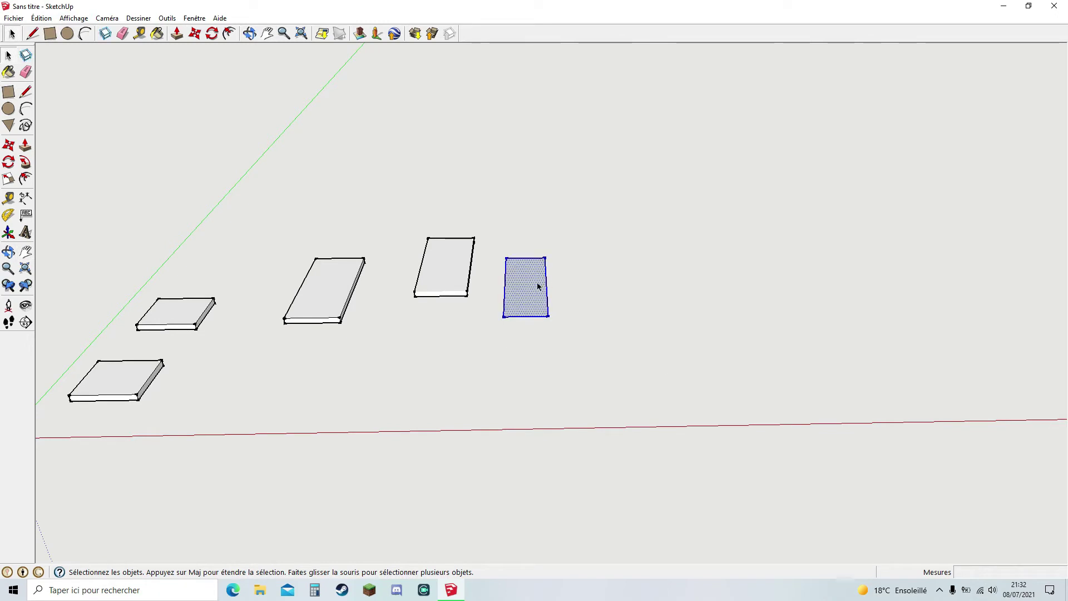
{"action": "right_click", "coordinate": [528, 288]}
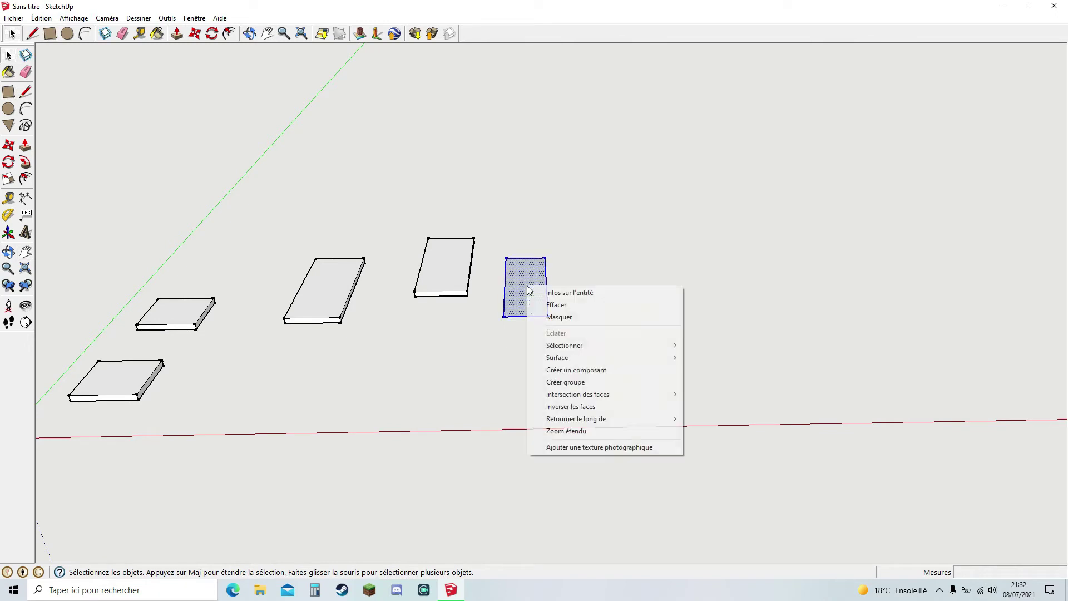
{"action": "left_click", "coordinate": [377, 5]}
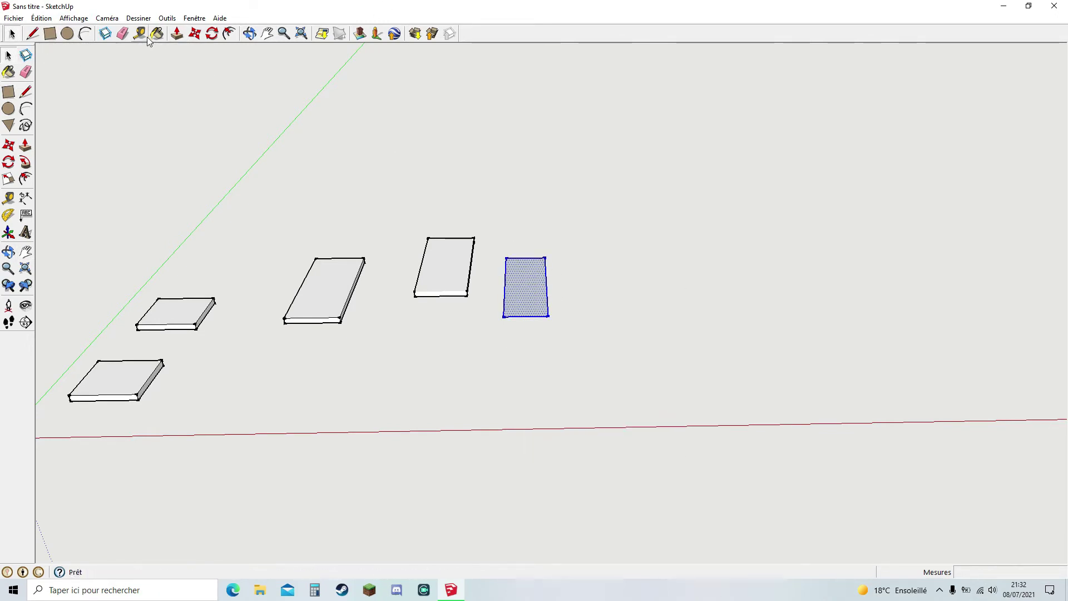
{"action": "left_click", "coordinate": [177, 34]}
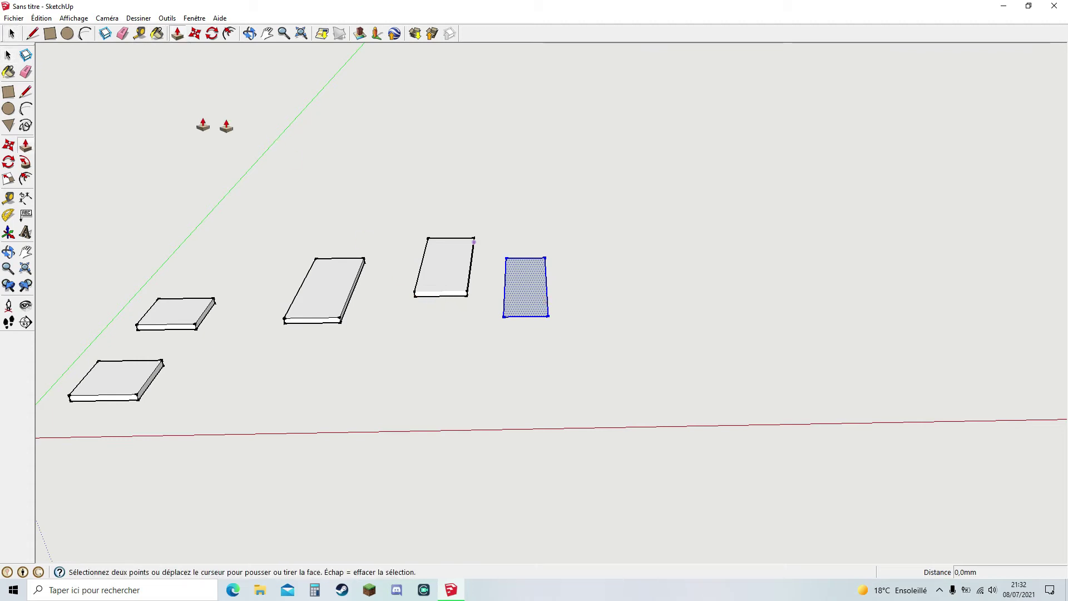
{"action": "left_click", "coordinate": [10, 34]}
{"action": "left_click", "coordinate": [245, 148]}
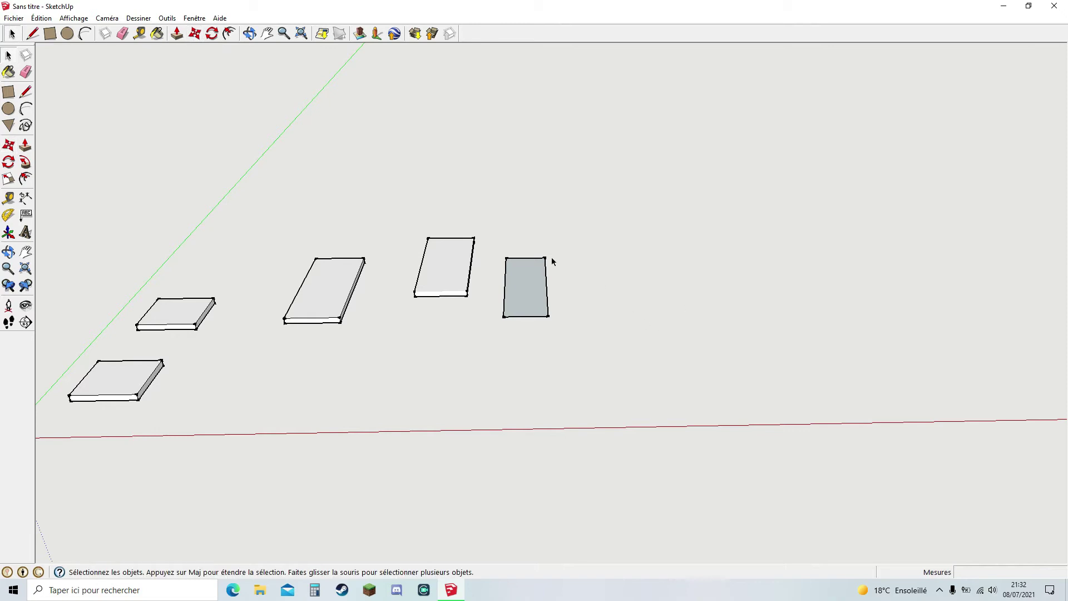
- Push/Pull the 115 by 360 mm rectangle upward by 15 mm
{"action": "left_click", "coordinate": [527, 288]}
{"action": "left_click", "coordinate": [470, 202]}
{"action": "left_click", "coordinate": [177, 35]}
{"action": "left_click", "coordinate": [519, 289]}
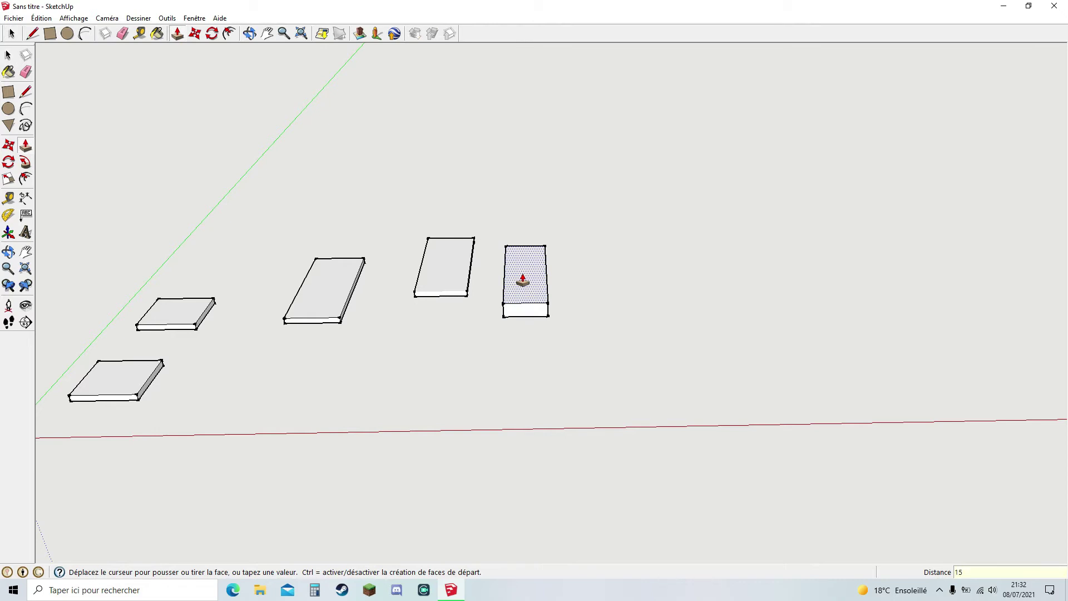
{"action": "key", "text": "Return"}
{"action": "key", "text": "space"}
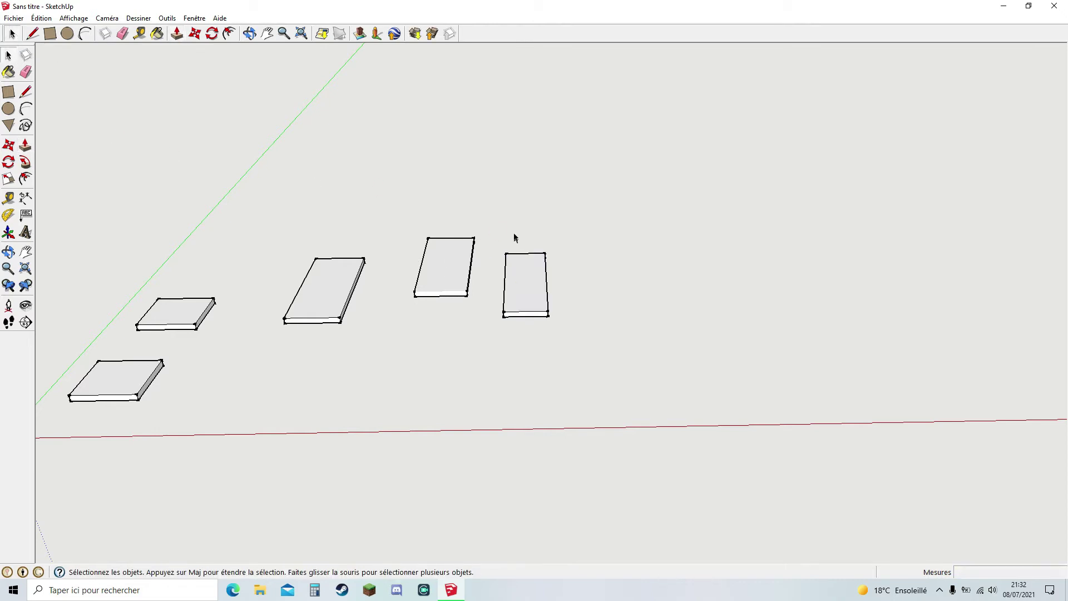
- Select the whole 115 by 360 mm plate and turn it into a component with the default settings
{"action": "triple_click", "coordinate": [523, 292]}
{"action": "right_click", "coordinate": [523, 292]}
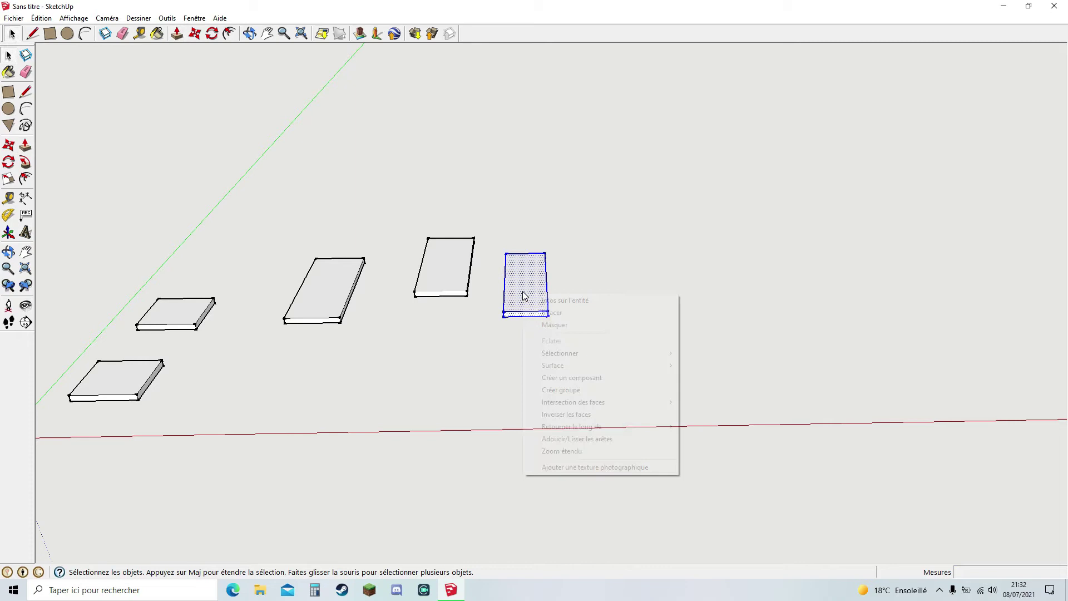
{"action": "left_click", "coordinate": [560, 375]}
{"action": "left_click", "coordinate": [589, 368]}
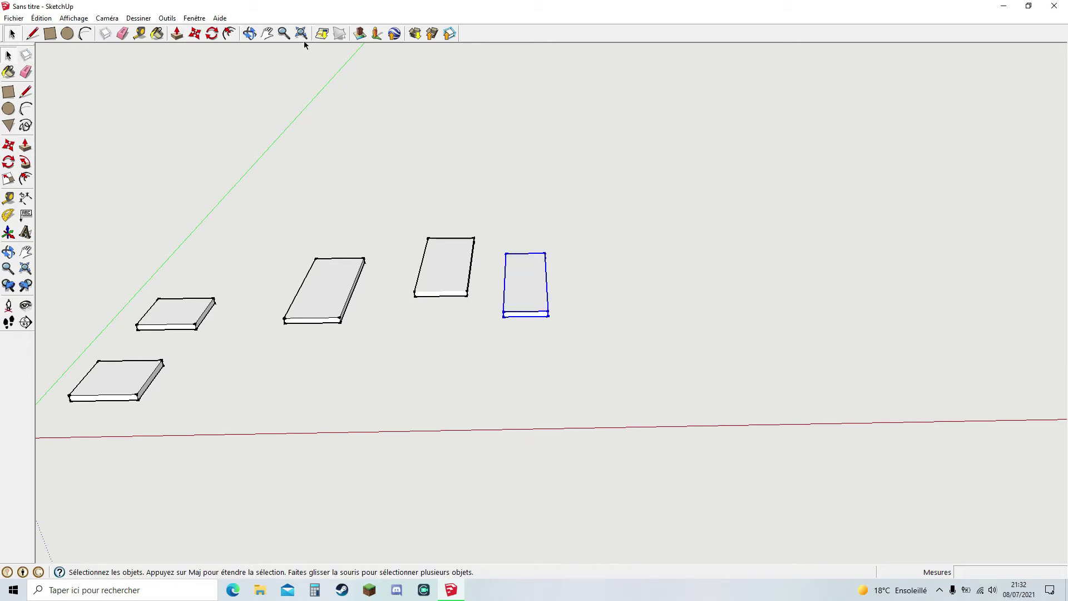
- Try moving the 115 by 360 mm plate to a different spot on the ground
{"action": "left_click", "coordinate": [268, 33]}
{"action": "left_click_drag", "start_coordinate": [384, 258], "coordinate": [158, 41]}
{"action": "left_click", "coordinate": [195, 33]}
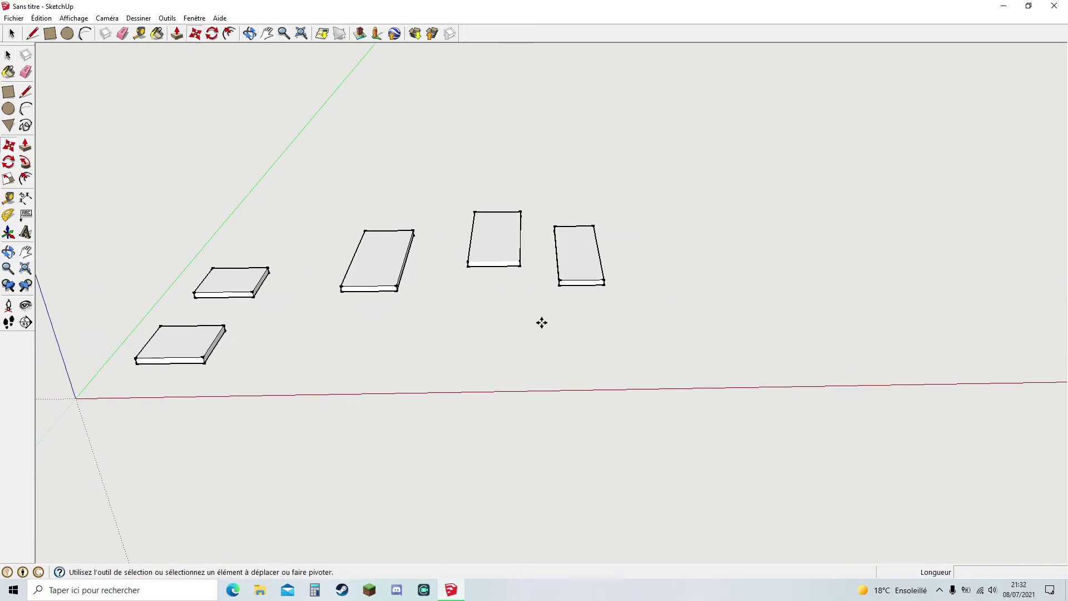
{"action": "left_click", "coordinate": [584, 249]}
{"action": "left_click", "coordinate": [645, 133]}
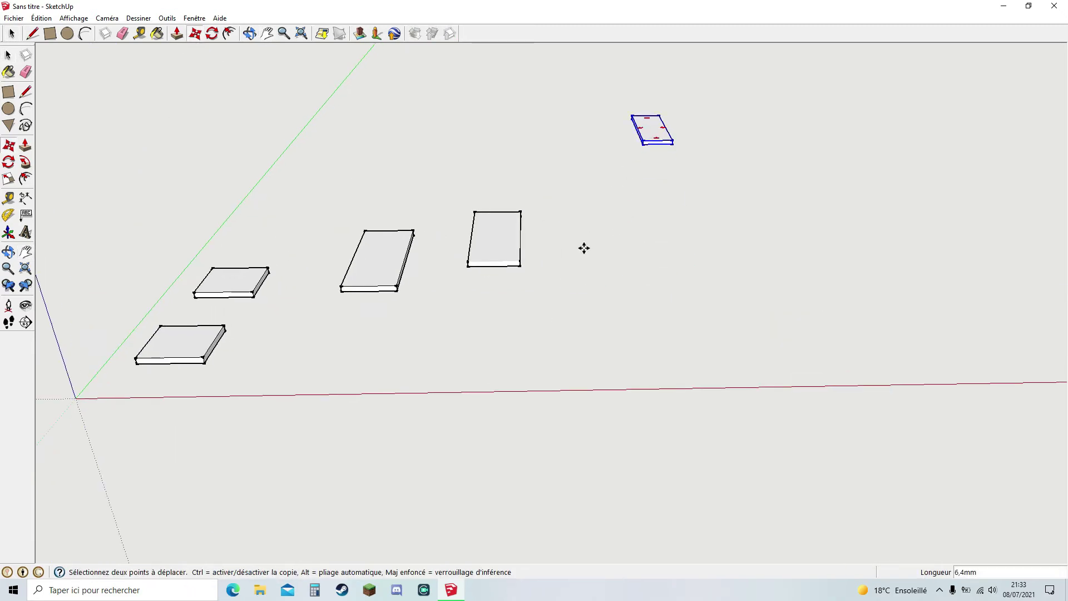
{"action": "key", "text": "ctrl+z"}
- Measure the width and length of the narrowest plate with the Tape Measure
{"action": "left_click", "coordinate": [140, 34]}
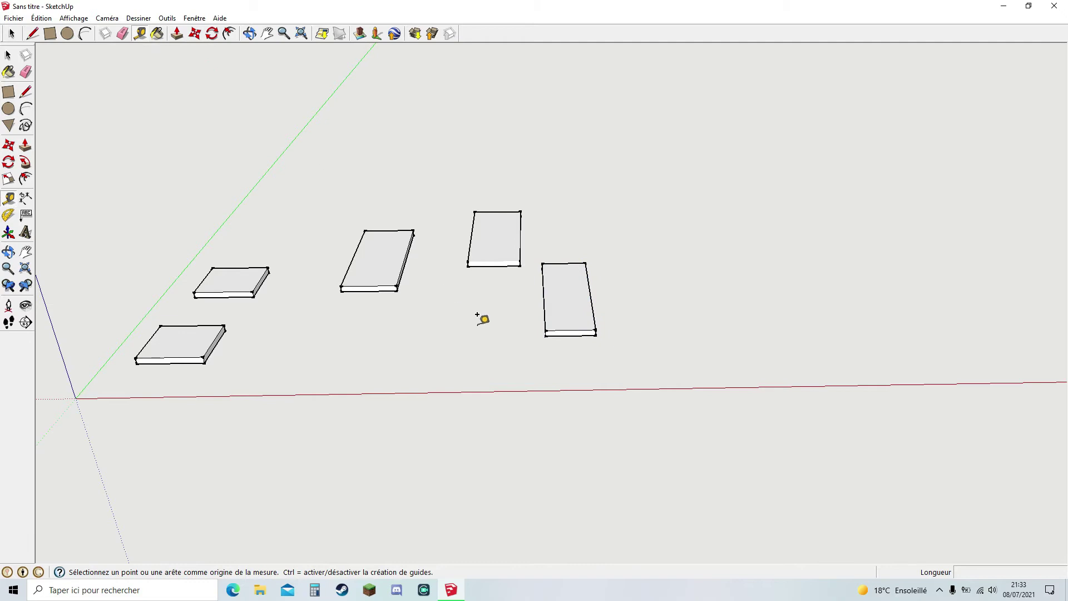
{"action": "left_click", "coordinate": [547, 330]}
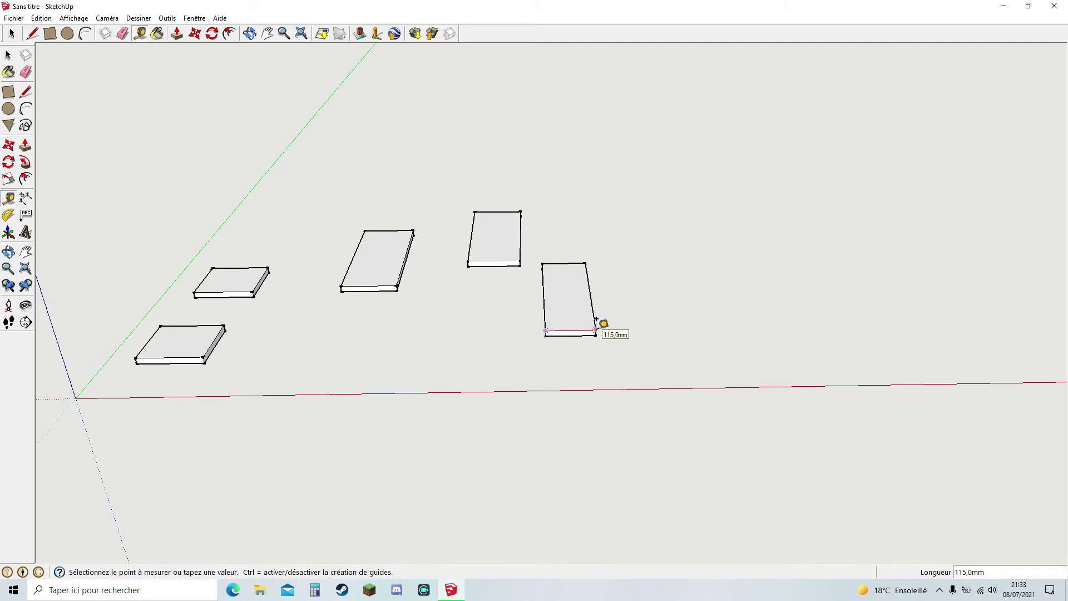
{"action": "left_click", "coordinate": [596, 320]}
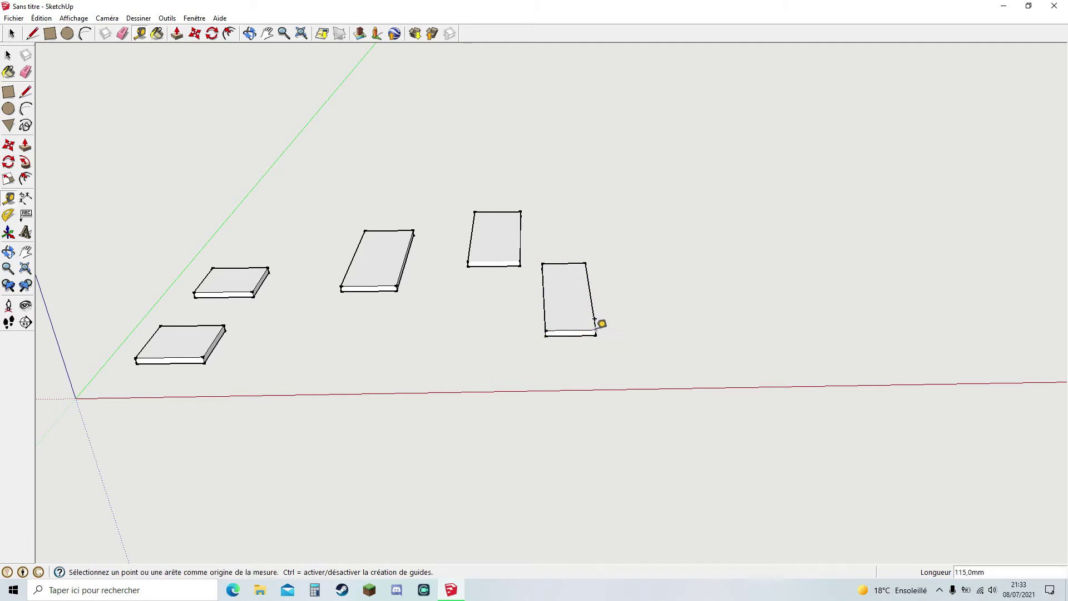
{"action": "left_click", "coordinate": [596, 321]}
{"action": "left_click", "coordinate": [586, 260]}
{"action": "left_click", "coordinate": [12, 34]}
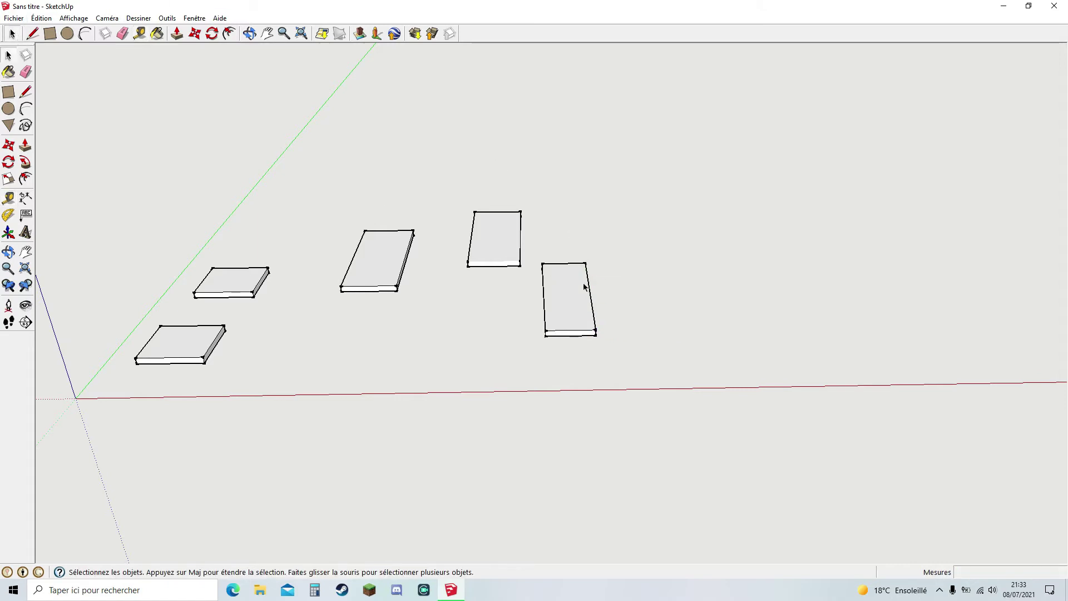
- Move the 115 by 360 mm plate about 1867 mm back across the ground, well behind the other plates
{"action": "left_click", "coordinate": [194, 35]}
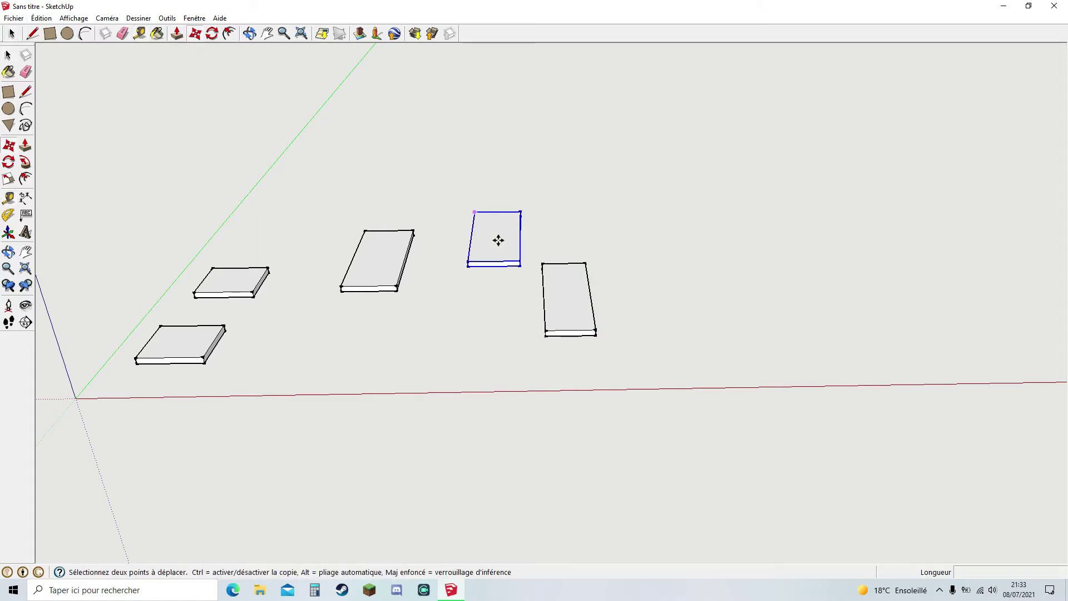
{"action": "left_click", "coordinate": [562, 291]}
{"action": "left_click", "coordinate": [525, 105]}
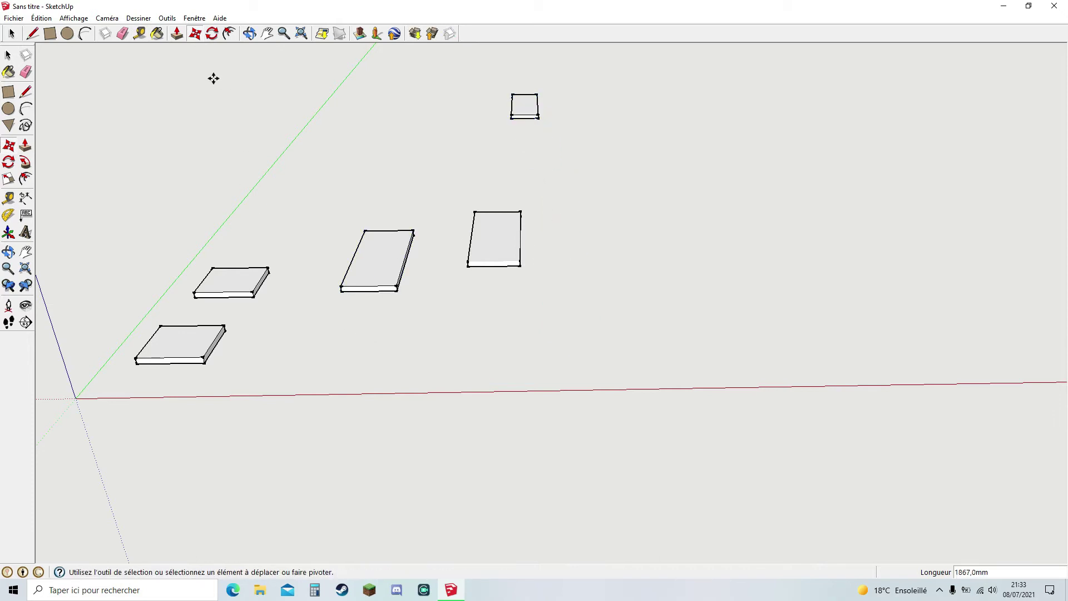
- Rotate the first 140 by 360 mm plate 90 degrees flat on the ground about its front corner, parallel to the red axis
{"action": "left_click", "coordinate": [212, 34]}
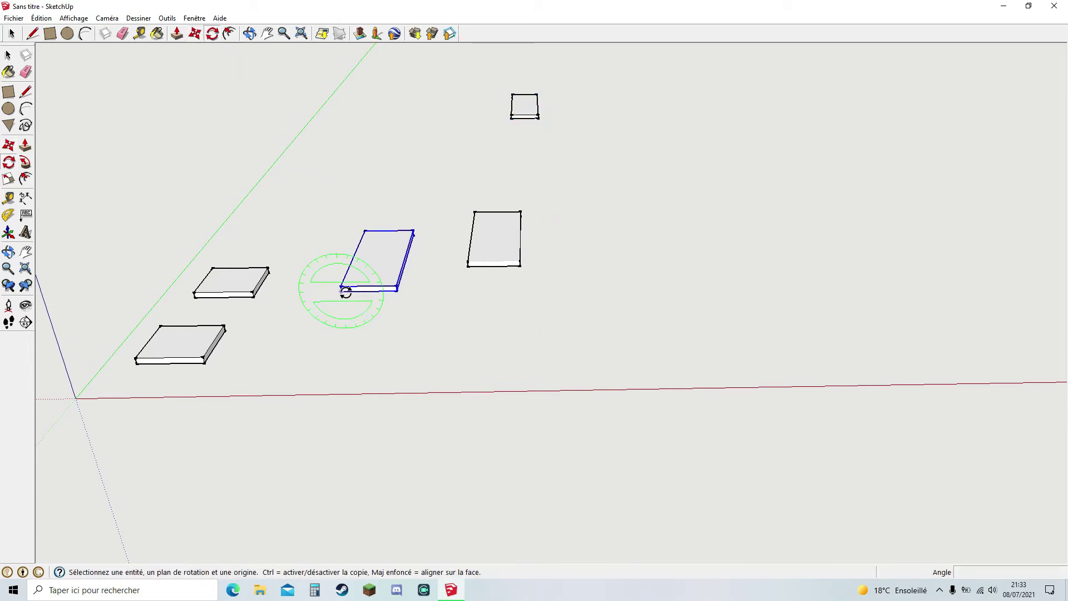
{"action": "left_click", "coordinate": [341, 290]}
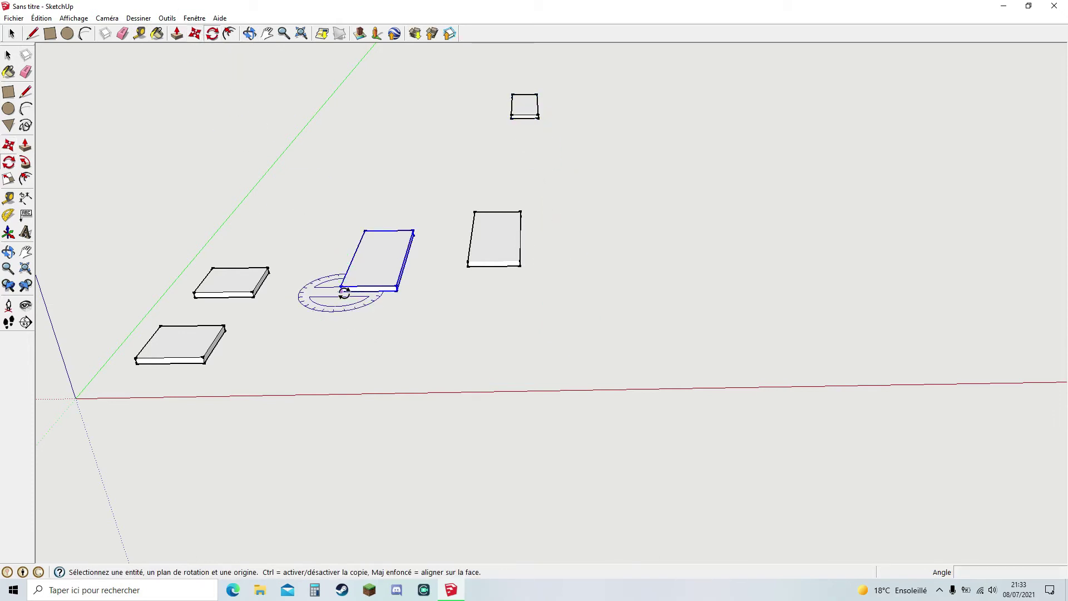
{"action": "left_click", "coordinate": [387, 293]}
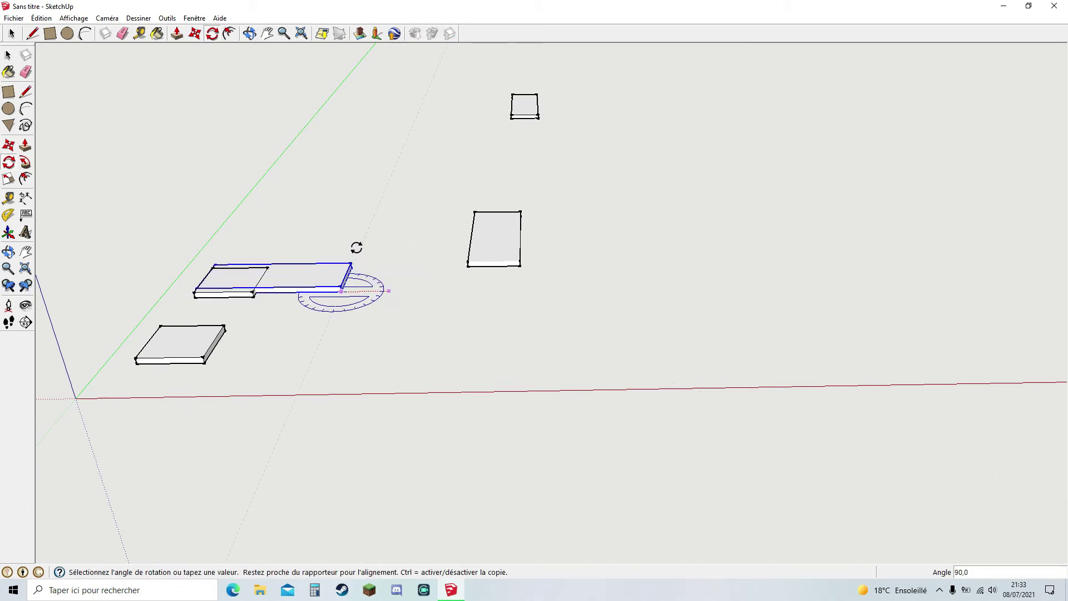
{"action": "left_click", "coordinate": [356, 247]}
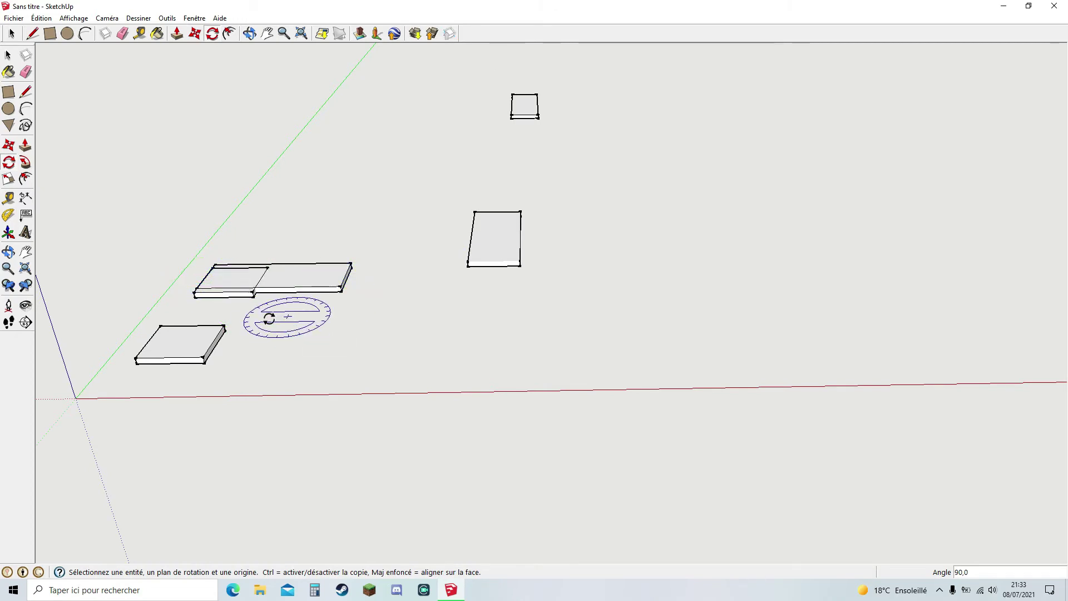
- Move the small plate overlapped by the rotated plate about 424 mm back along the green axis, clear of it
{"action": "left_click", "coordinate": [195, 34]}
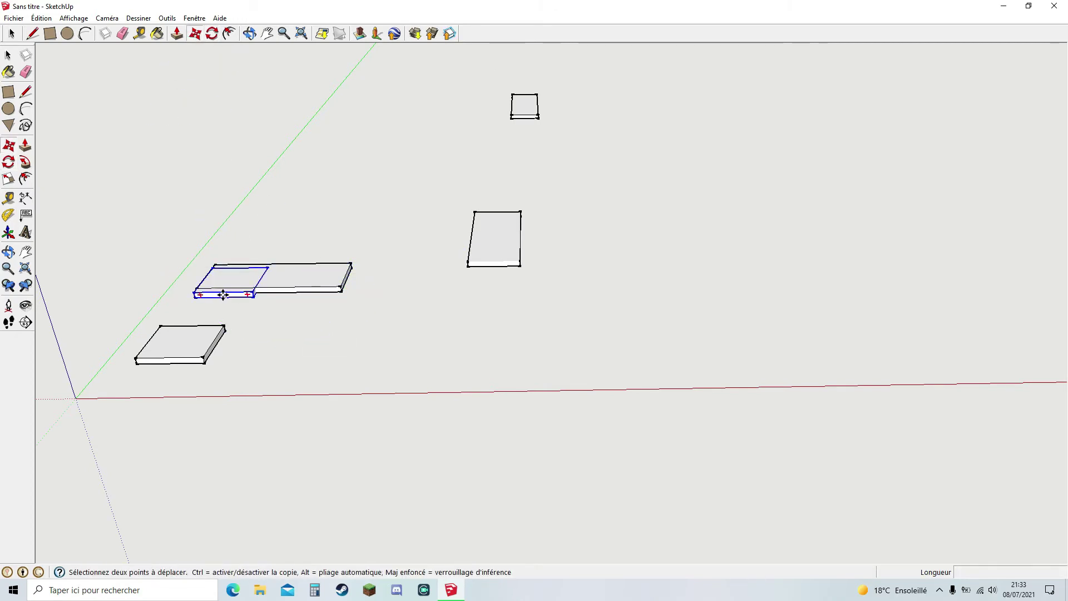
{"action": "left_click", "coordinate": [223, 295]}
{"action": "left_click", "coordinate": [261, 231]}
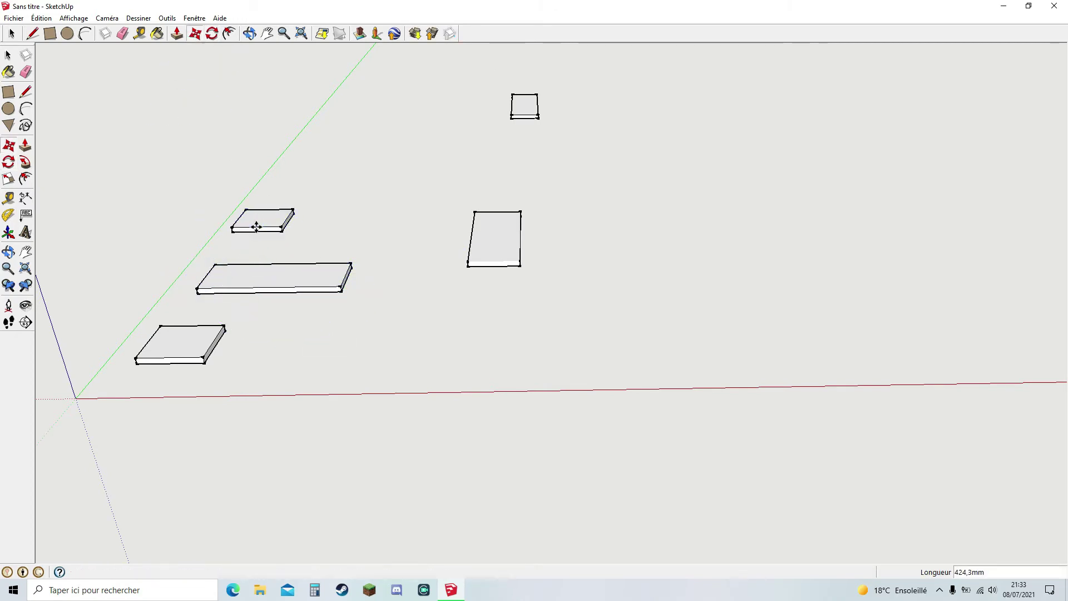
- Rotate the first 140 by 360 mm plate in the vertical plane about its end corner so it stands upright on its short end
{"action": "left_click", "coordinate": [211, 33]}
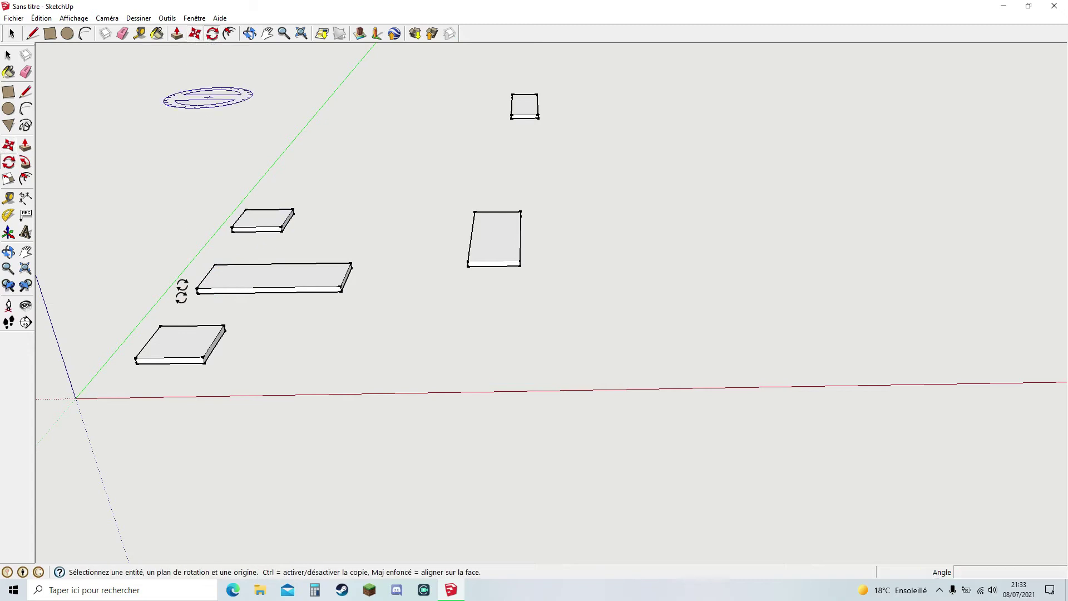
{"action": "left_click", "coordinate": [341, 291]}
{"action": "left_click", "coordinate": [317, 291]}
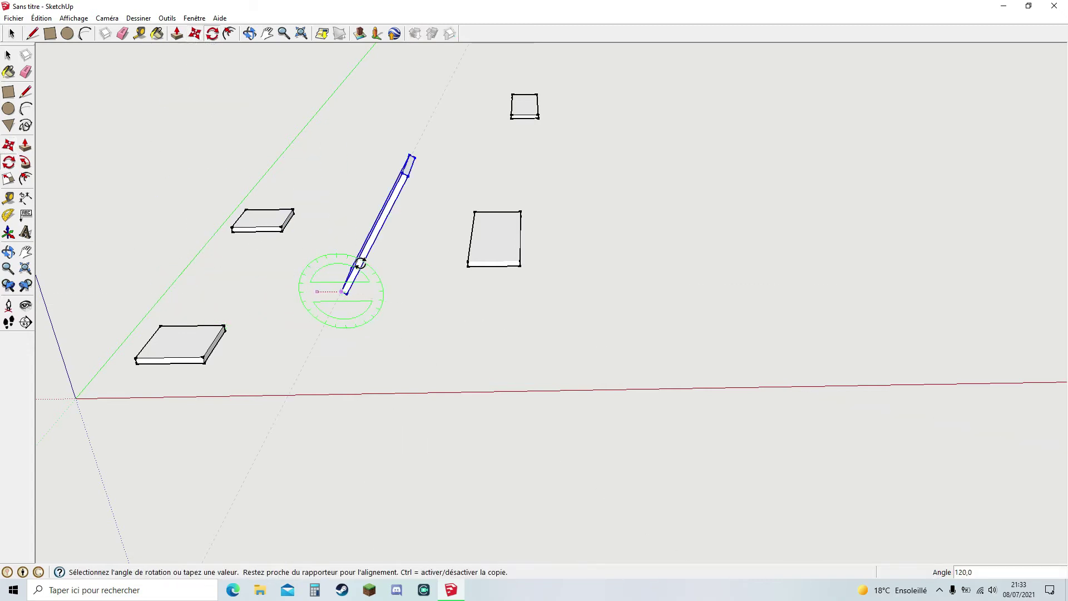
{"action": "left_click", "coordinate": [341, 258]}
- Rotate the second 140 by 360 mm plate flat on the ground about its front corner until its long side parallels the red axis
{"action": "middle_click_drag", "start_coordinate": [425, 310], "coordinate": [473, 258]}
{"action": "left_click", "coordinate": [474, 259]}
{"action": "left_click", "coordinate": [526, 258]}
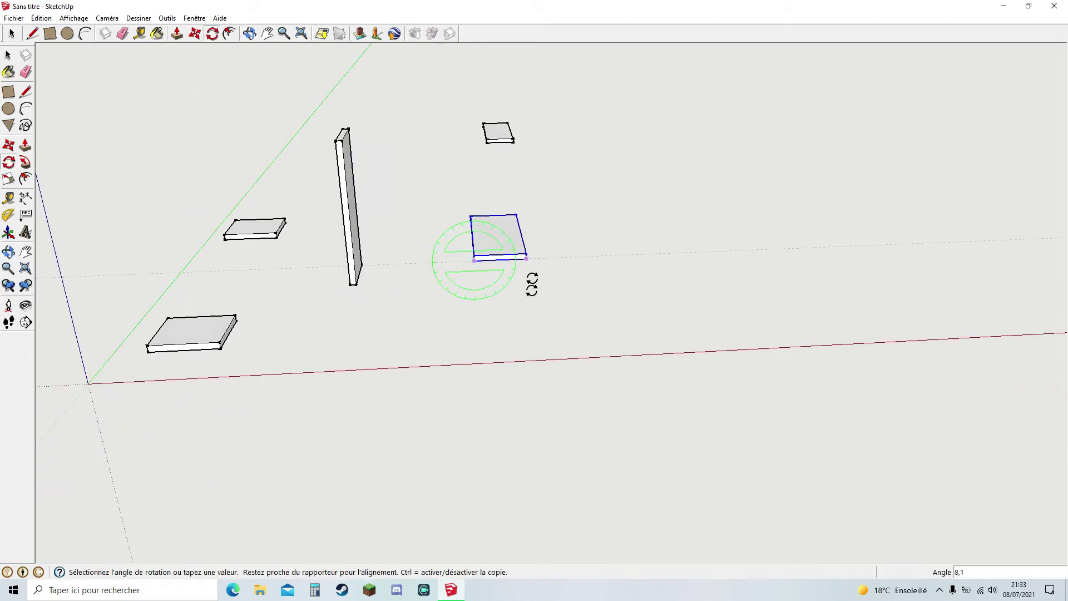
{"action": "left_click", "coordinate": [525, 254]}
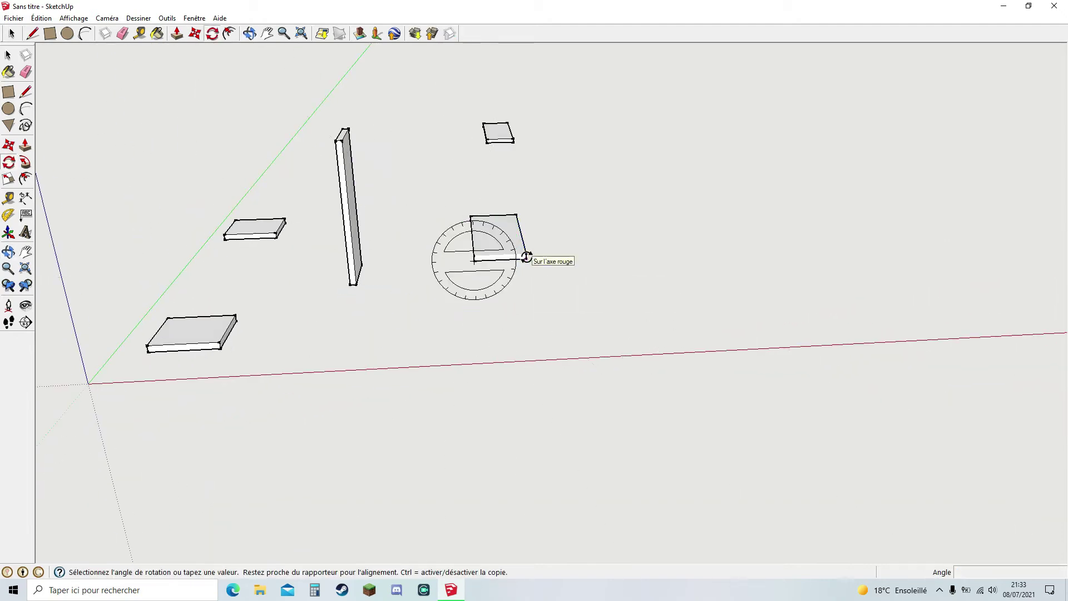
{"action": "left_click", "coordinate": [474, 259]}
{"action": "left_click", "coordinate": [478, 240]}
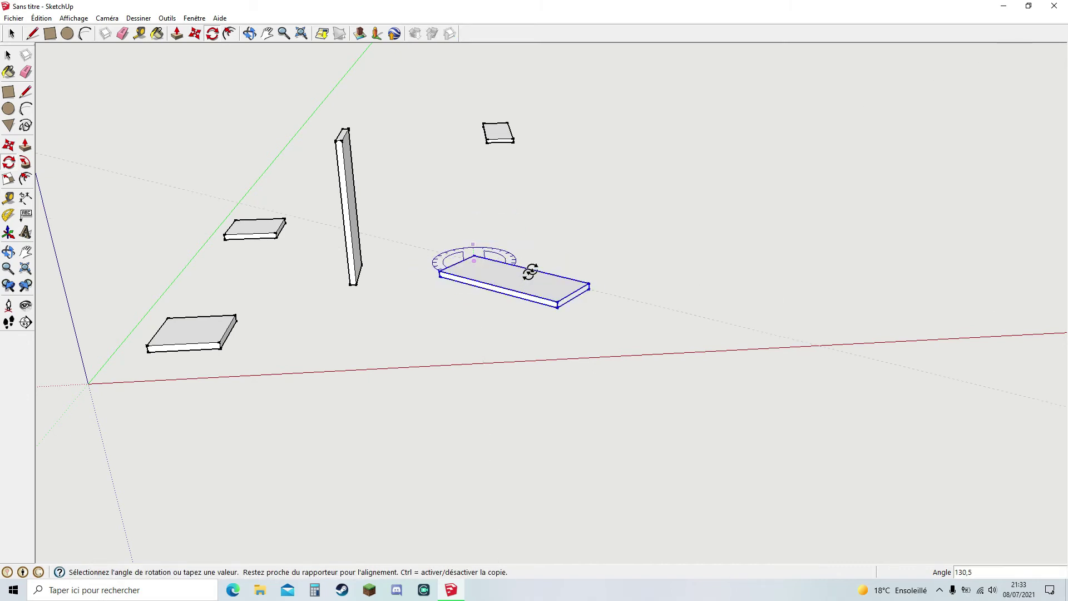
{"action": "left_click", "coordinate": [537, 256]}
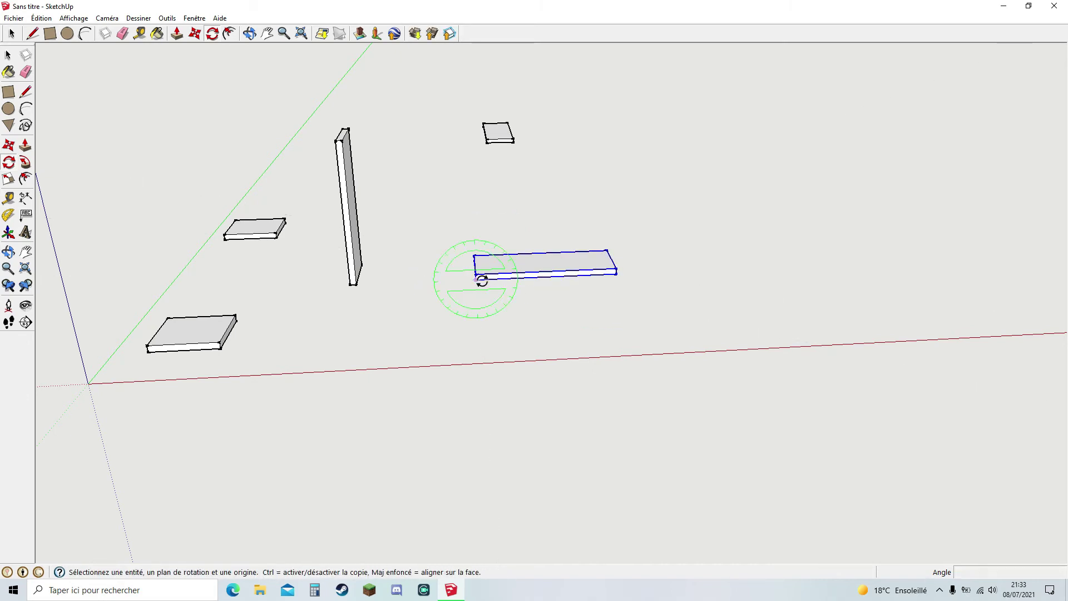
- Rotate the second 140 by 360 mm plate in the vertical plane about its end corner so it stands upright on its short end
{"action": "left_click", "coordinate": [476, 275]}
{"action": "left_click", "coordinate": [507, 275]}
{"action": "left_click", "coordinate": [475, 232]}
{"action": "middle_click_drag", "start_coordinate": [373, 283], "coordinate": [124, 84]}
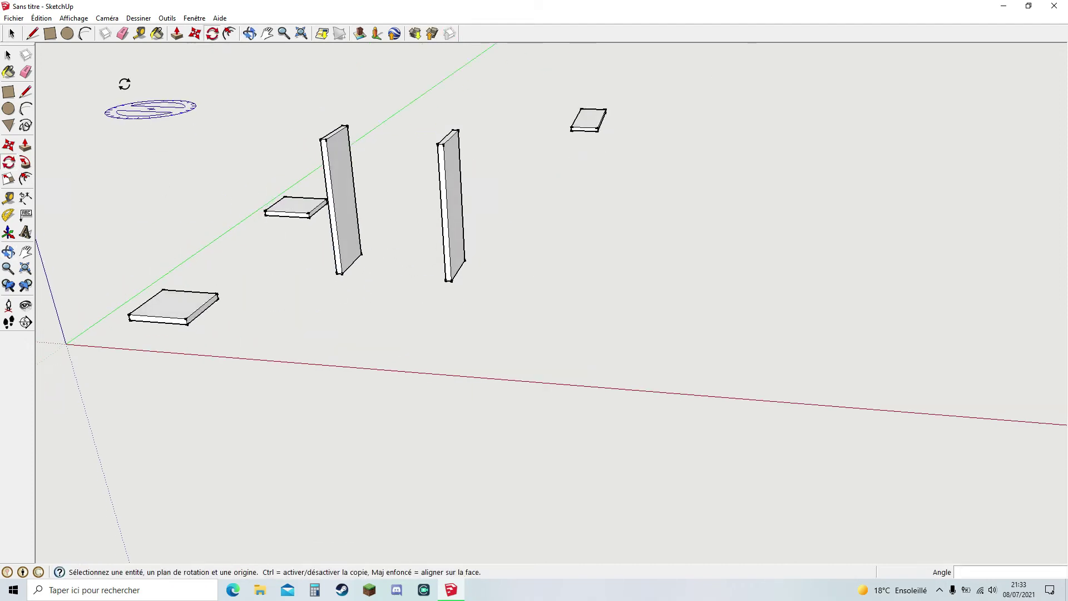
- Move the flat plate nearest the origin a short distance along the red axis
{"action": "left_click", "coordinate": [192, 35]}
{"action": "left_click", "coordinate": [186, 301]}
{"action": "left_click", "coordinate": [317, 313]}
{"action": "left_click", "coordinate": [344, 306]}
{"action": "left_click", "coordinate": [266, 303]}
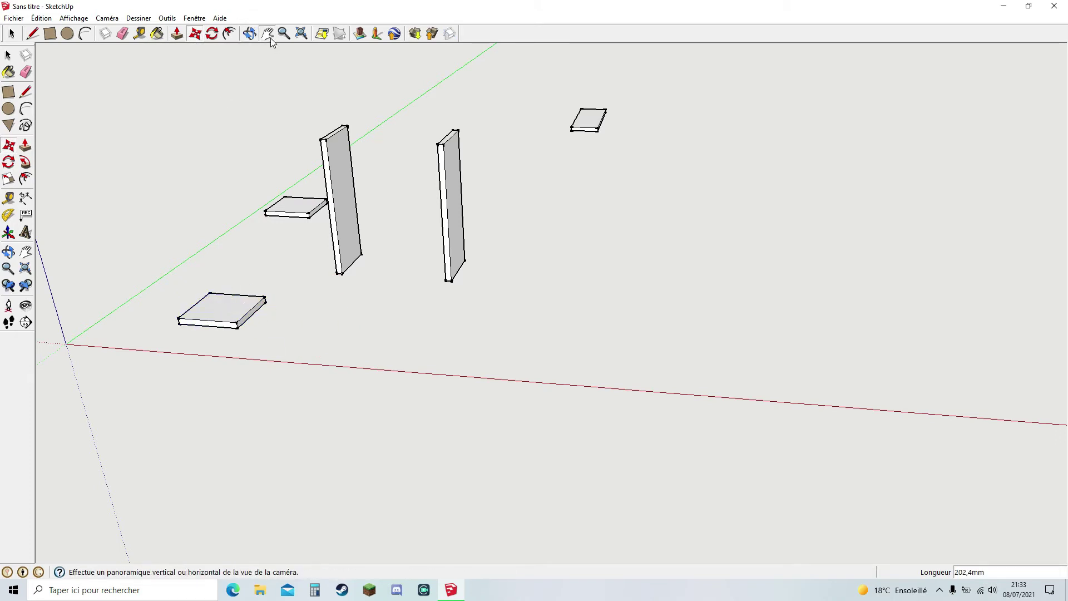
- Move the first upright plate onto the base plate, its outer bottom corner snapped to the base's front top corner nearest the origin
{"action": "left_click", "coordinate": [268, 34]}
{"action": "left_click_drag", "start_coordinate": [178, 281], "coordinate": [369, 328]}
{"action": "scroll", "coordinate": [412, 362], "scroll_direction": "up", "scroll_amount": 4}
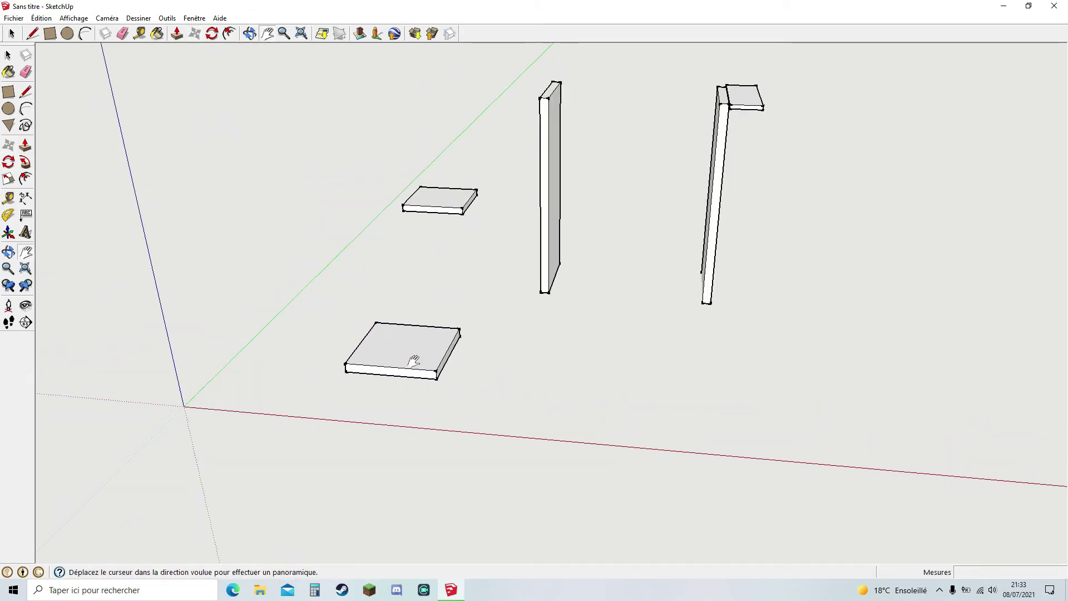
{"action": "left_click", "coordinate": [196, 35]}
{"action": "left_click", "coordinate": [589, 183]}
{"action": "left_click", "coordinate": [309, 259]}
{"action": "left_click", "coordinate": [312, 342]}
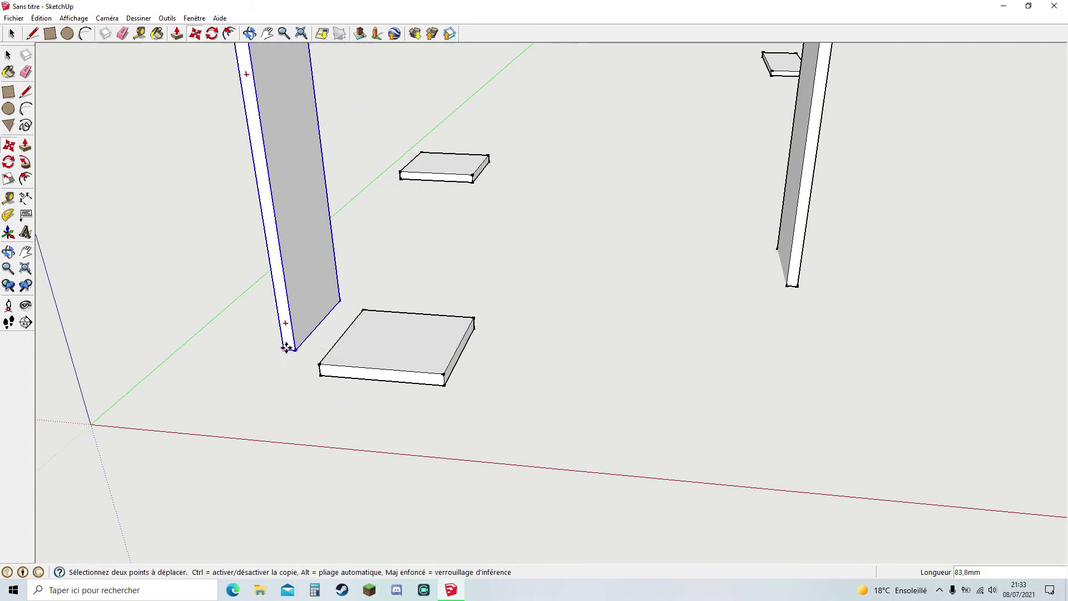
{"action": "left_click", "coordinate": [318, 364]}
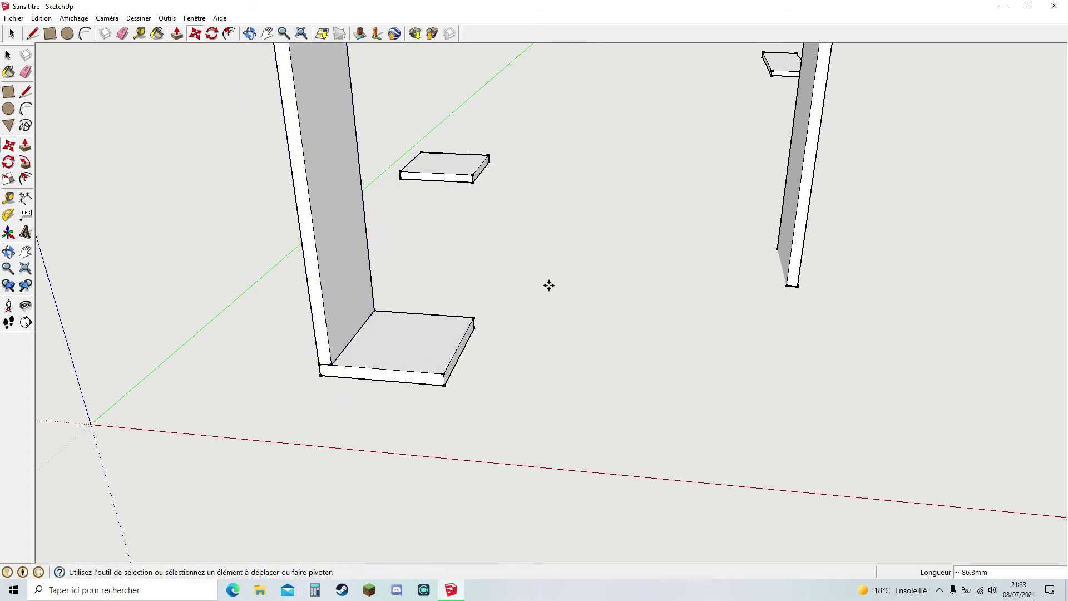
- Move the second upright plate onto the opposite edge of the base plate, snapping its outer bottom corner to the other front top corner
{"action": "left_click", "coordinate": [784, 256]}
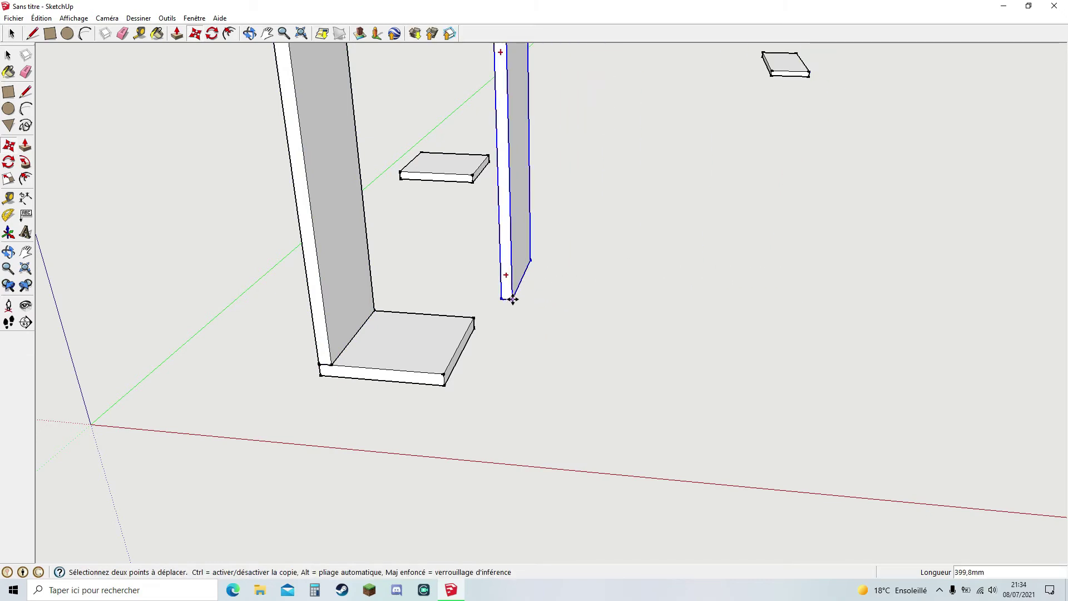
{"action": "left_click", "coordinate": [445, 374]}
{"action": "middle_click_drag", "start_coordinate": [534, 277], "coordinate": [708, 240]}
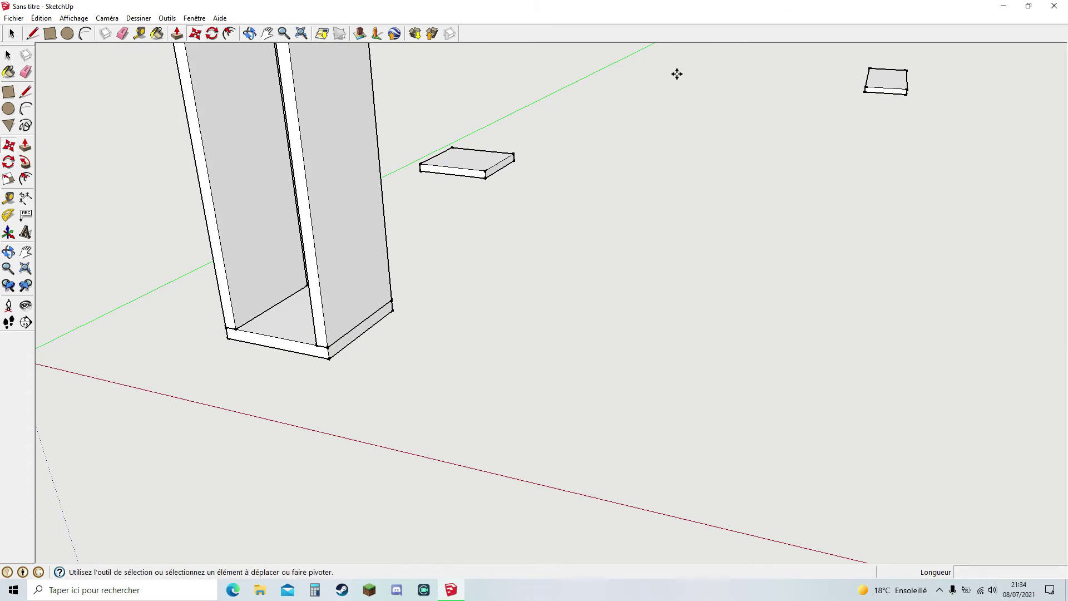
- Move the remaining long flat plate close to the base and its two uprights
{"action": "left_click", "coordinate": [878, 79]}
{"action": "left_click", "coordinate": [427, 245]}
{"action": "middle_click_drag", "start_coordinate": [427, 245], "coordinate": [540, 306]}
{"action": "left_click", "coordinate": [213, 34]}
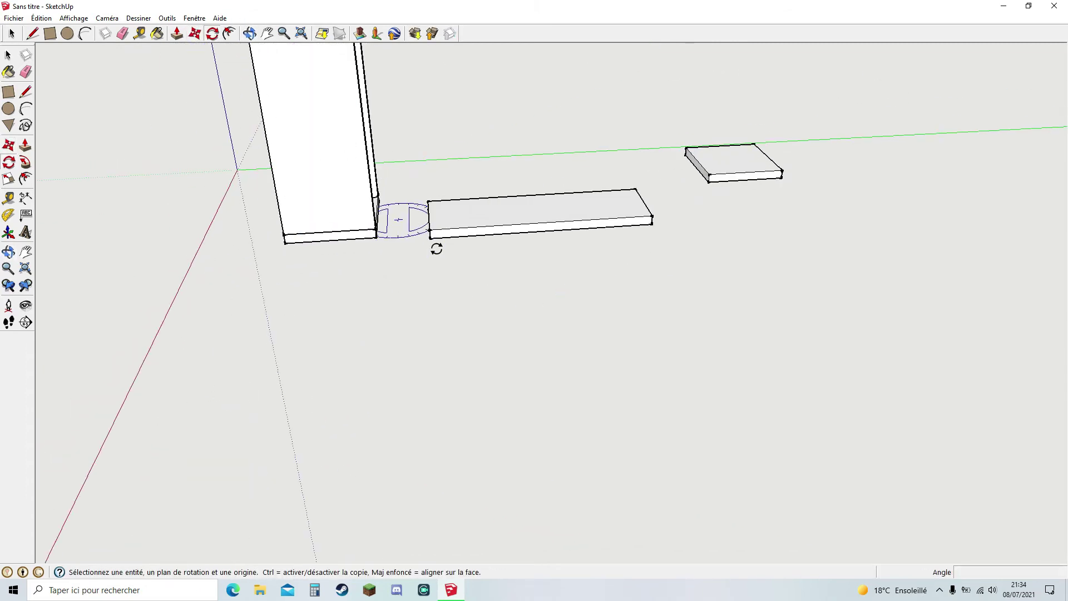
{"action": "left_click", "coordinate": [430, 238]}
{"action": "left_click", "coordinate": [483, 234]}
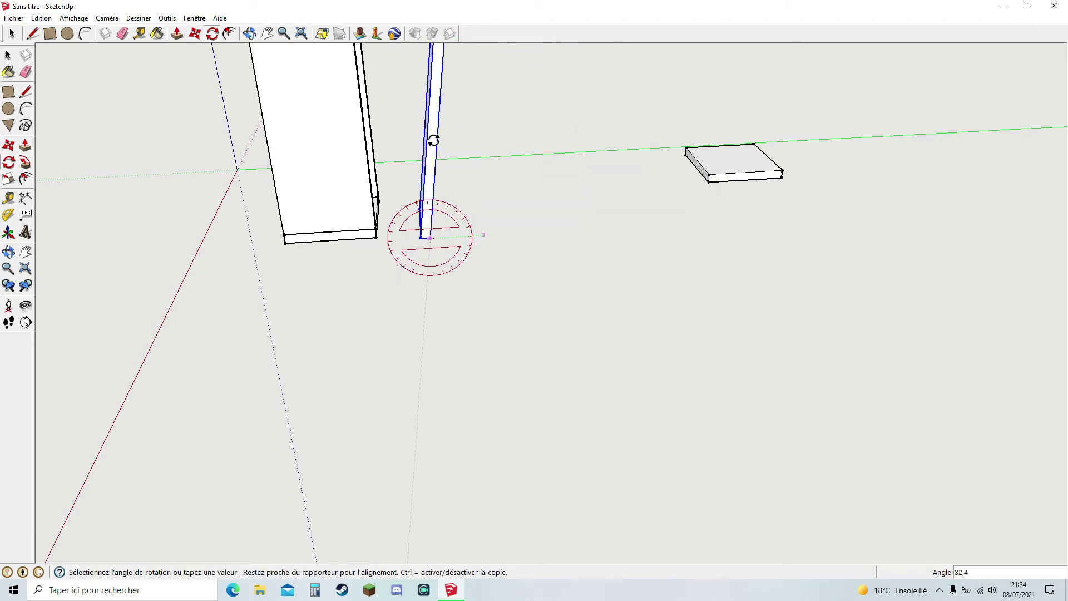
{"action": "left_click", "coordinate": [579, 231]}
{"action": "middle_click_drag", "start_coordinate": [478, 240], "coordinate": [460, 252]}
{"action": "left_click", "coordinate": [429, 230]}
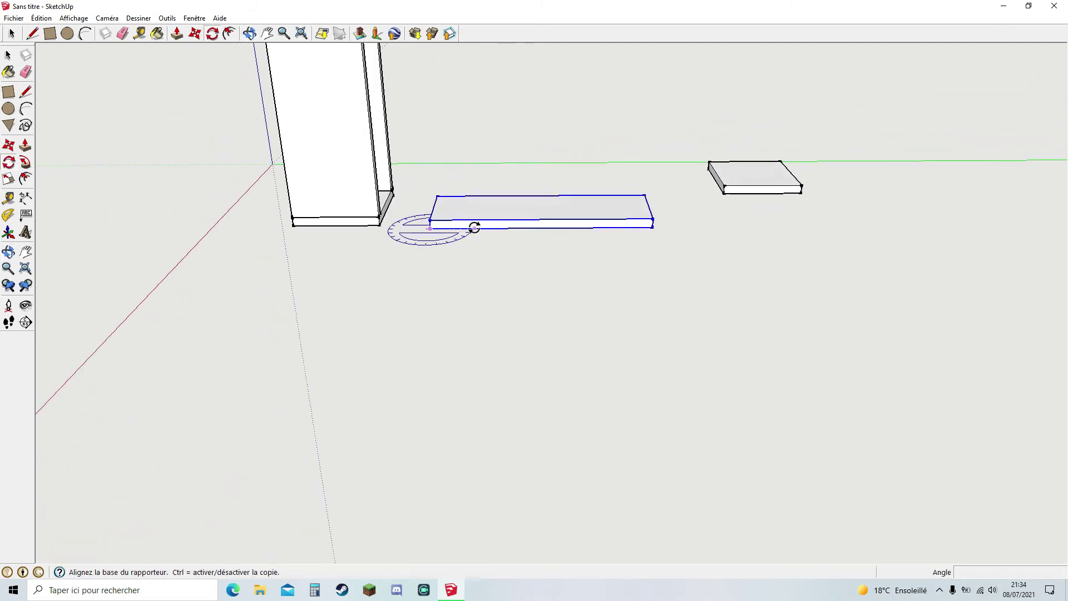
{"action": "left_click", "coordinate": [474, 228]}
{"action": "key", "text": "Escape"}
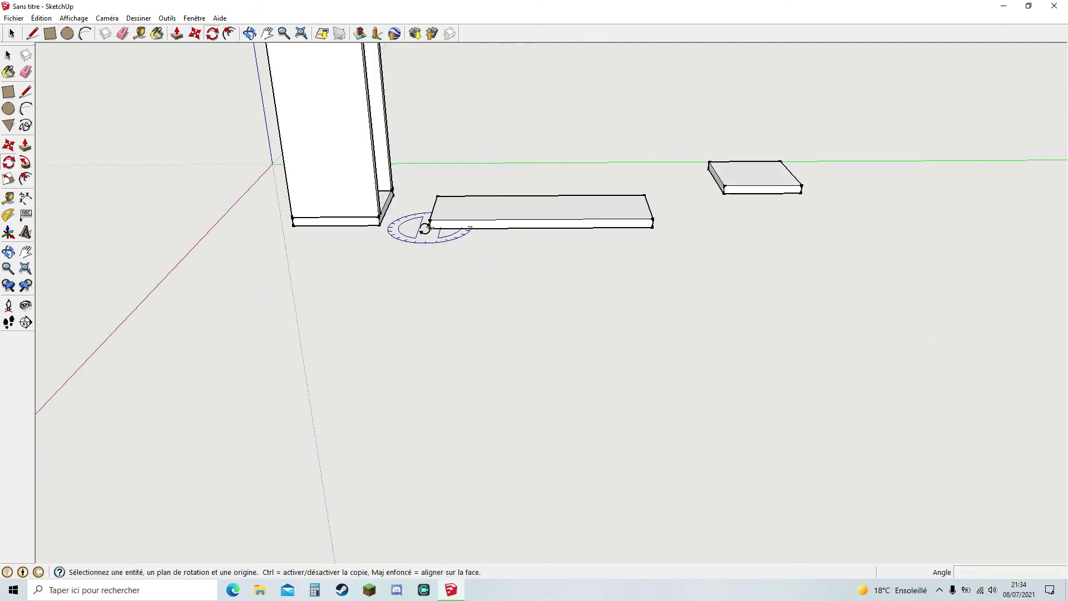
- Rotate the long flat plate 90° in the vertical plane about its end corner so it stands upright
{"action": "left_click", "coordinate": [430, 228]}
{"action": "left_click", "coordinate": [490, 228]}
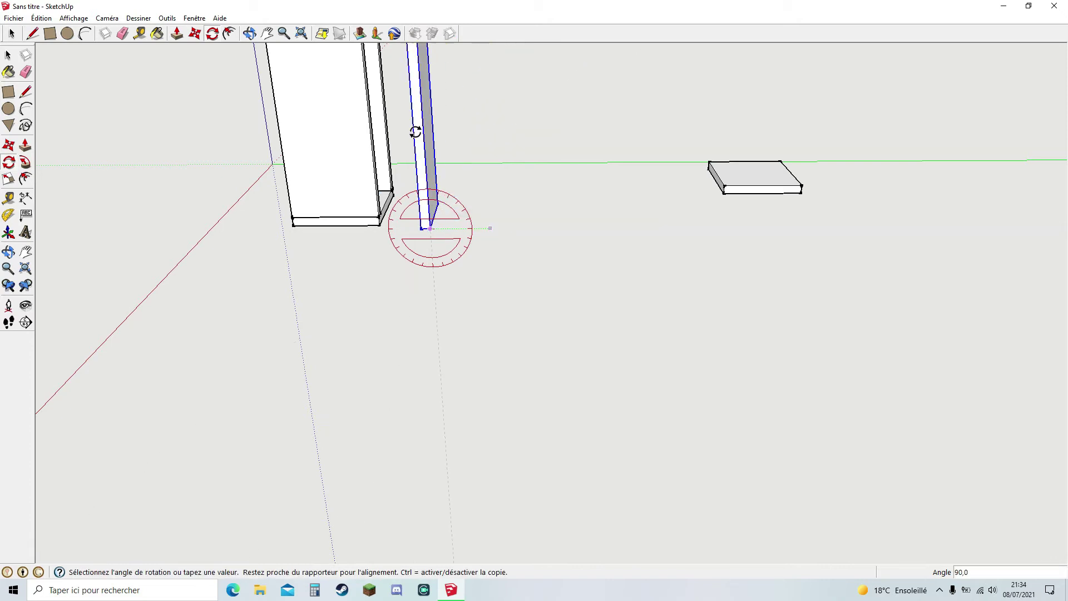
{"action": "left_click", "coordinate": [427, 134]}
- Move the upright back panel between the two side panels, snapping its bottom corner to the side panel's inner corner at the base's rear edge
{"action": "middle_click_drag", "start_coordinate": [427, 134], "coordinate": [344, 177]}
{"action": "key", "text": "h"}
{"action": "left_click_drag", "start_coordinate": [310, 145], "coordinate": [341, 215]}
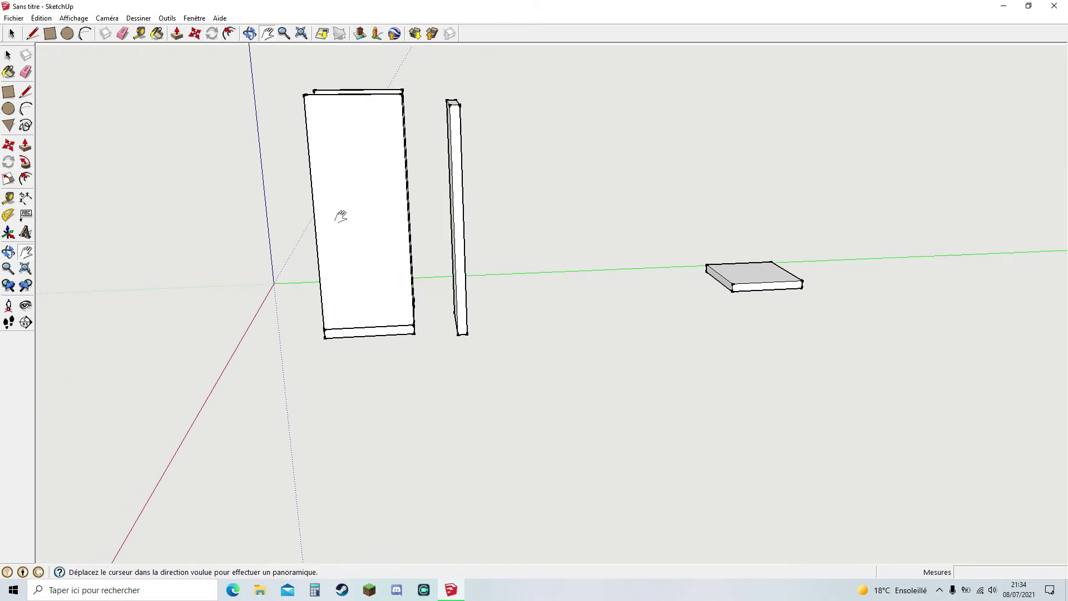
{"action": "scroll", "coordinate": [339, 214], "scroll_direction": "down", "scroll_amount": 2}
{"action": "middle_click_drag", "start_coordinate": [339, 214], "coordinate": [550, 282]}
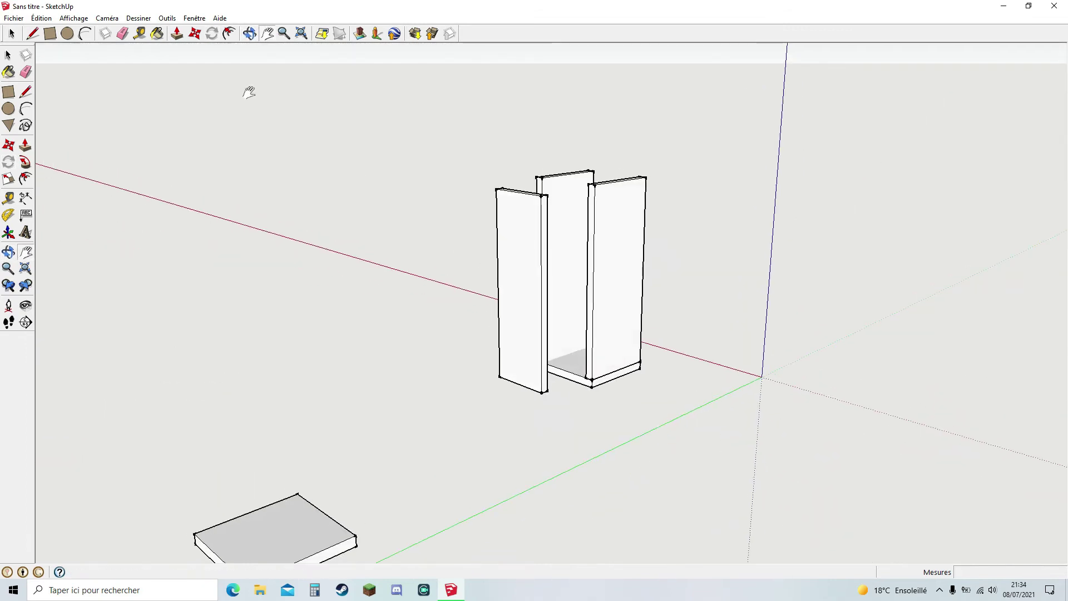
{"action": "key", "text": "m"}
{"action": "scroll", "coordinate": [550, 400], "scroll_direction": "up", "scroll_amount": 5}
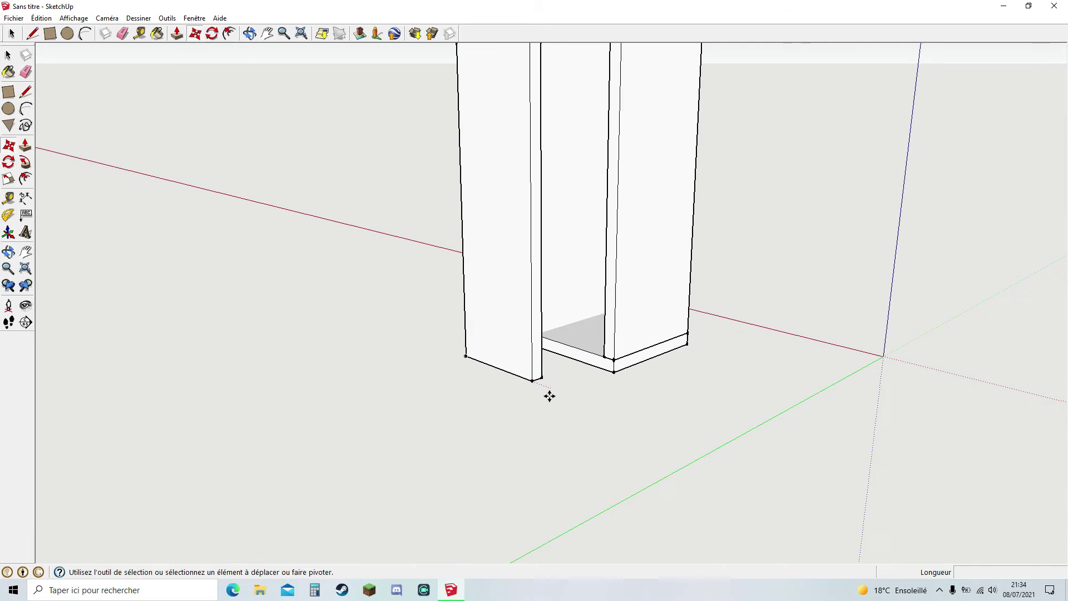
{"action": "left_click", "coordinate": [528, 379]}
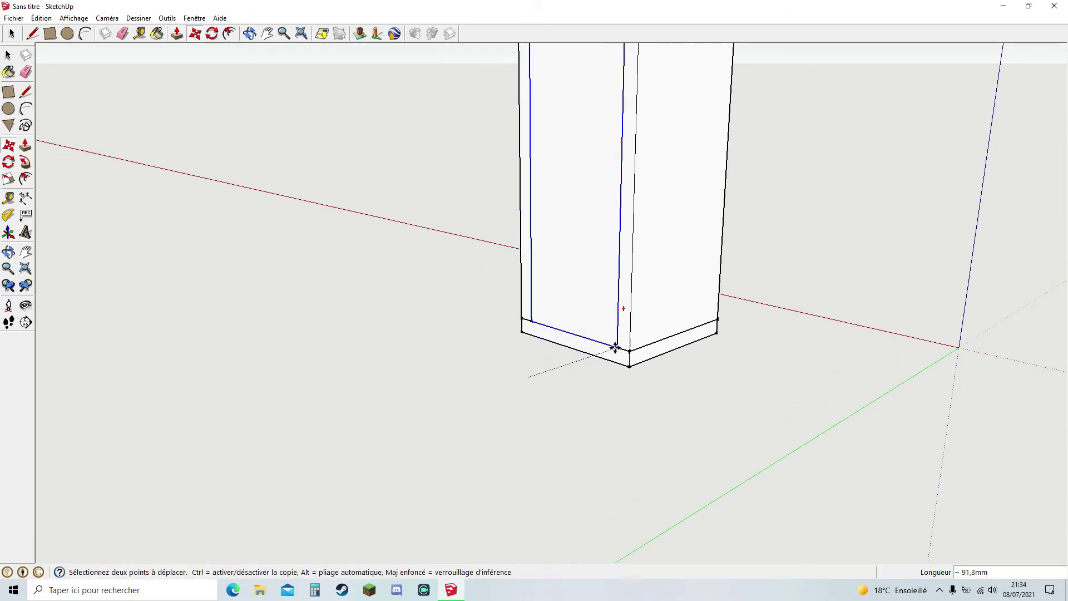
{"action": "scroll", "coordinate": [620, 312], "scroll_direction": "down", "scroll_amount": 4}
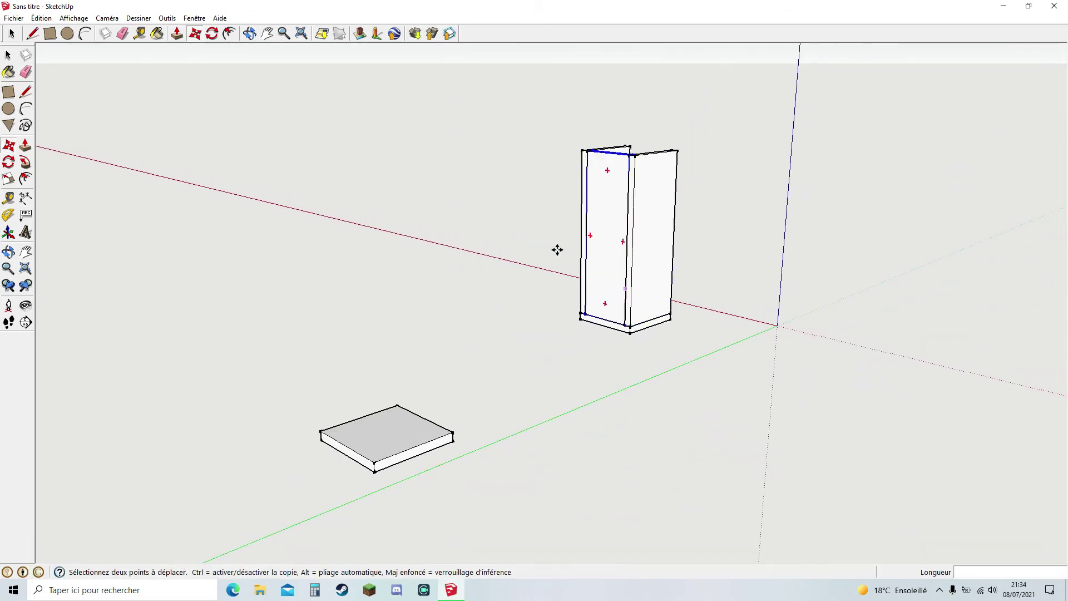
{"action": "left_click", "coordinate": [555, 248]}
- Move the last small flat plate on top of the panels, snapping its lower front corner to the side panel's upper outer corner
{"action": "left_click", "coordinate": [268, 33]}
{"action": "middle_click_drag", "start_coordinate": [419, 121], "coordinate": [143, 16]}
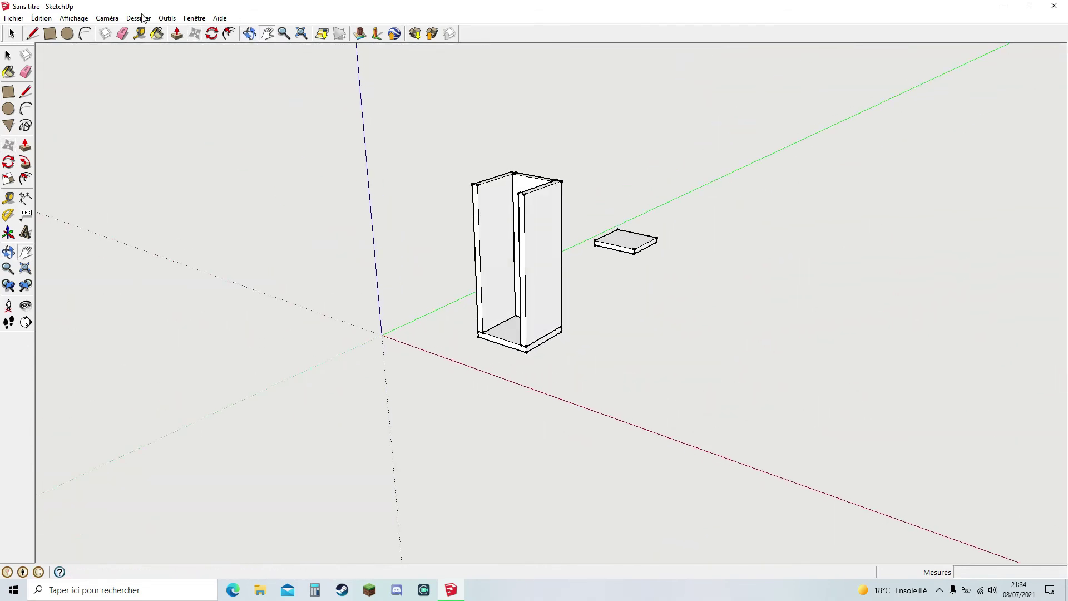
{"action": "left_click", "coordinate": [194, 34]}
{"action": "left_click", "coordinate": [635, 252]}
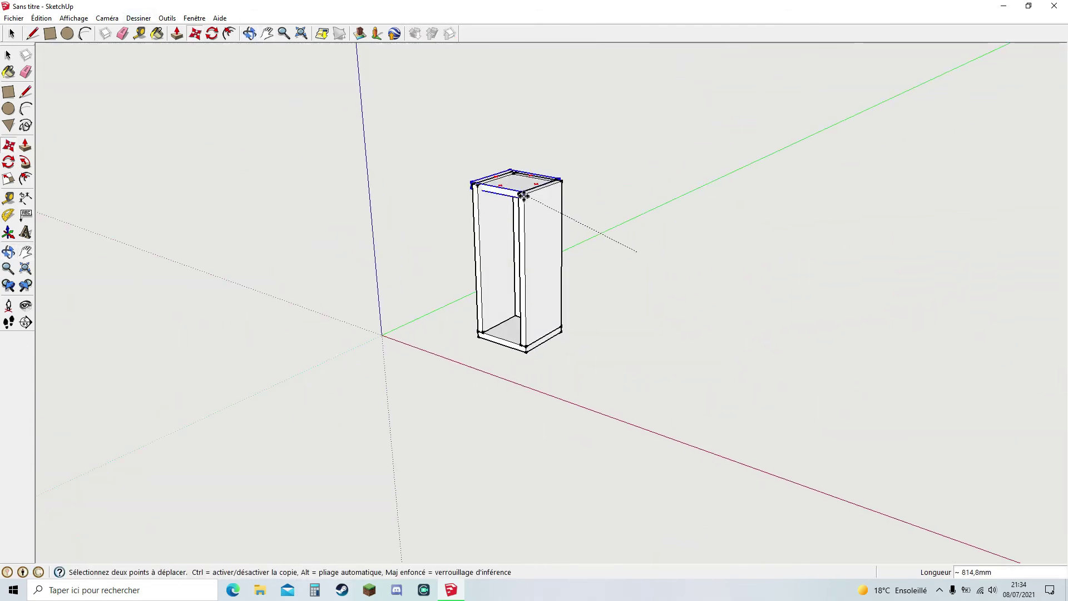
{"action": "scroll", "coordinate": [587, 203], "scroll_direction": "up", "scroll_amount": 5}
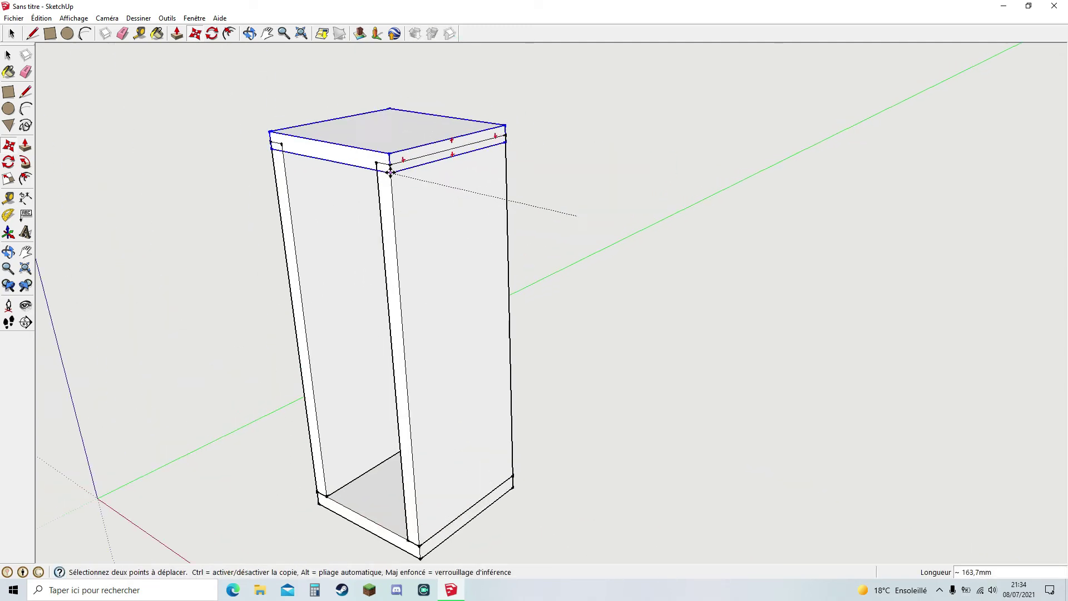
{"action": "left_click", "coordinate": [390, 165]}
- Examine the assembled box from the front and the side, checking how the side, back, top and base panels fit together
{"action": "scroll", "coordinate": [384, 284], "scroll_direction": "down", "scroll_amount": 4}
{"action": "middle_click_drag", "start_coordinate": [374, 276], "coordinate": [408, 225]}
{"action": "scroll", "coordinate": [410, 231], "scroll_direction": "up", "scroll_amount": 1}
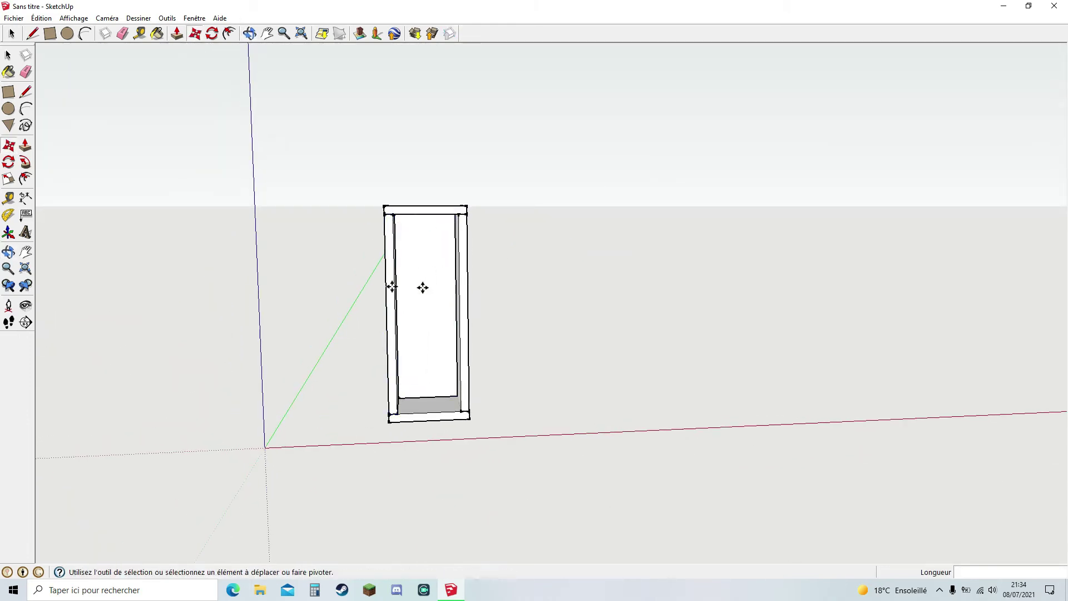
{"action": "key", "text": "space"}
{"action": "key", "text": "m"}
{"action": "key", "text": "q"}
{"action": "key", "text": "m"}
{"action": "scroll", "coordinate": [393, 250], "scroll_direction": "up", "scroll_amount": 6}
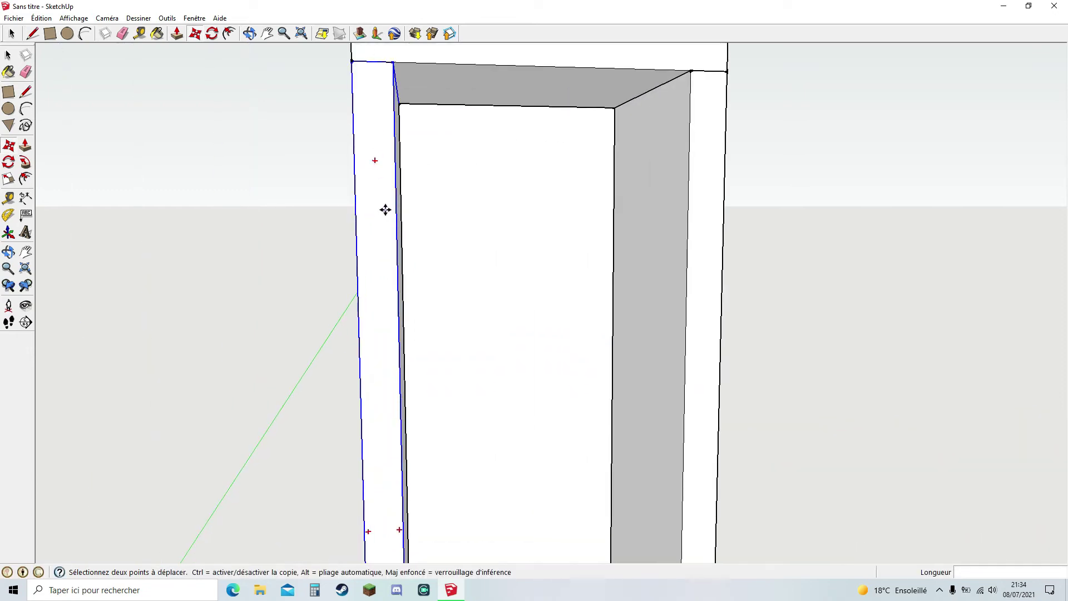
{"action": "scroll", "coordinate": [697, 173], "scroll_direction": "down", "scroll_amount": 8}
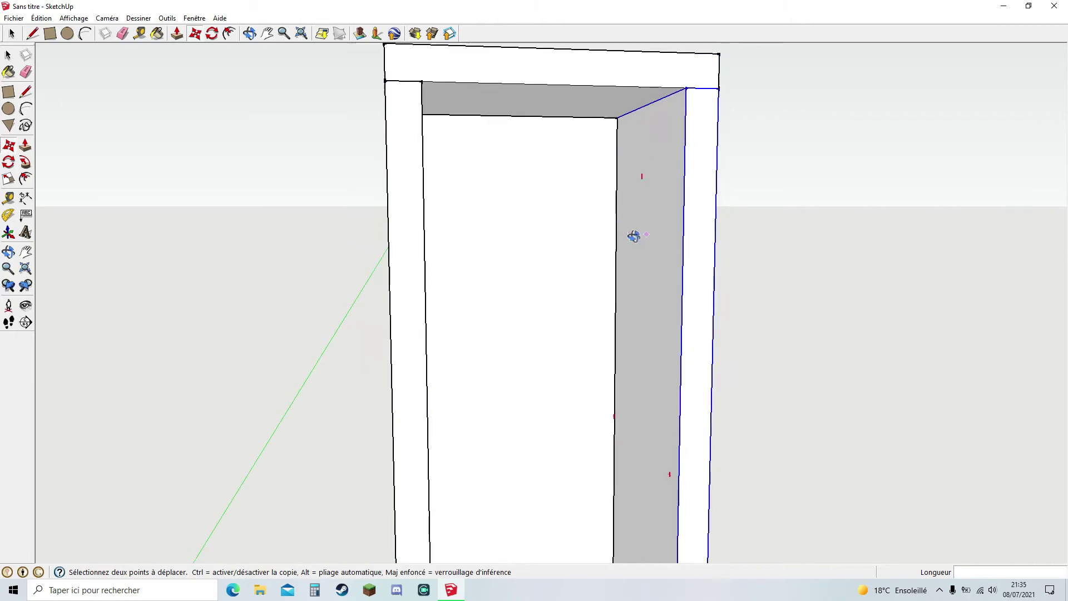
{"action": "scroll", "coordinate": [546, 327], "scroll_direction": "up", "scroll_amount": 2}
{"action": "scroll", "coordinate": [546, 327], "scroll_direction": "down", "scroll_amount": 3}
{"action": "middle_click_drag", "start_coordinate": [549, 329], "coordinate": [537, 384]}
{"action": "left_click", "coordinate": [268, 33]}
{"action": "left_click_drag", "start_coordinate": [507, 309], "coordinate": [509, 240]}
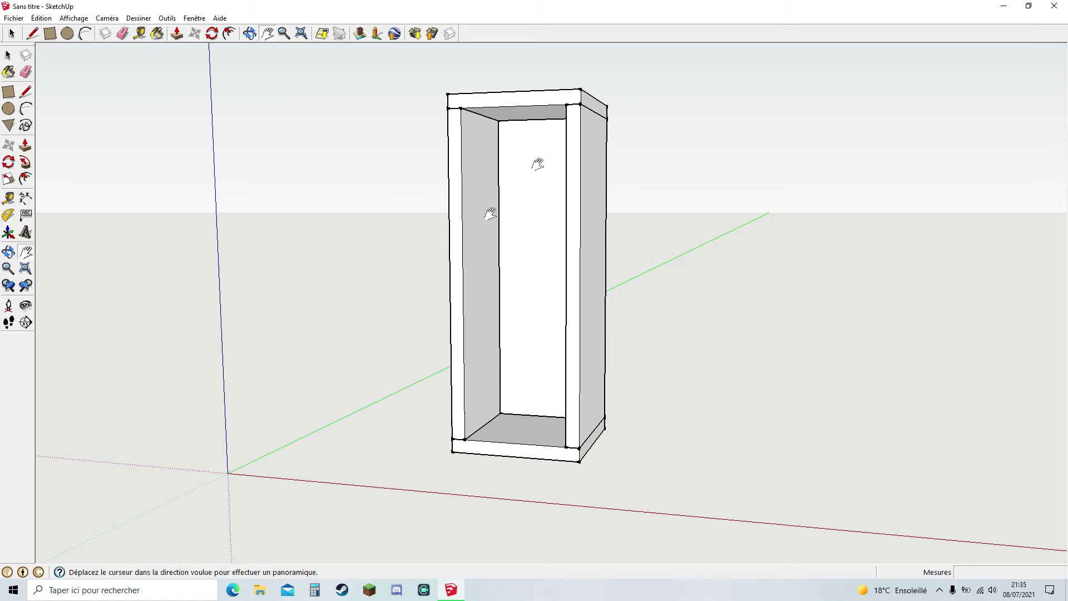
{"action": "key", "text": "o"}
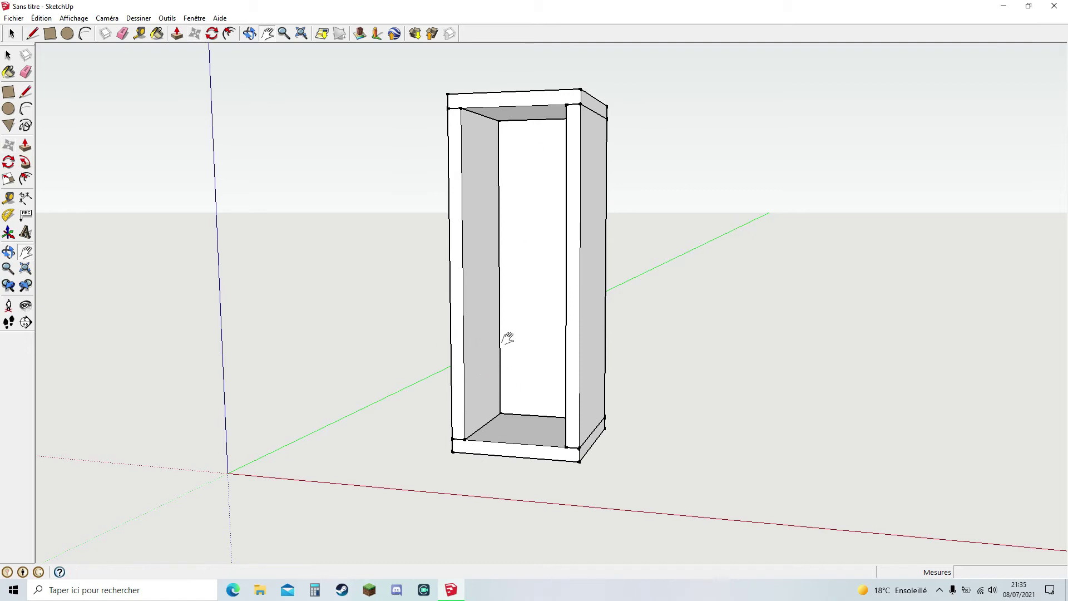
{"action": "left_click_drag", "start_coordinate": [506, 336], "coordinate": [297, 161]}
{"action": "left_click", "coordinate": [269, 35]}
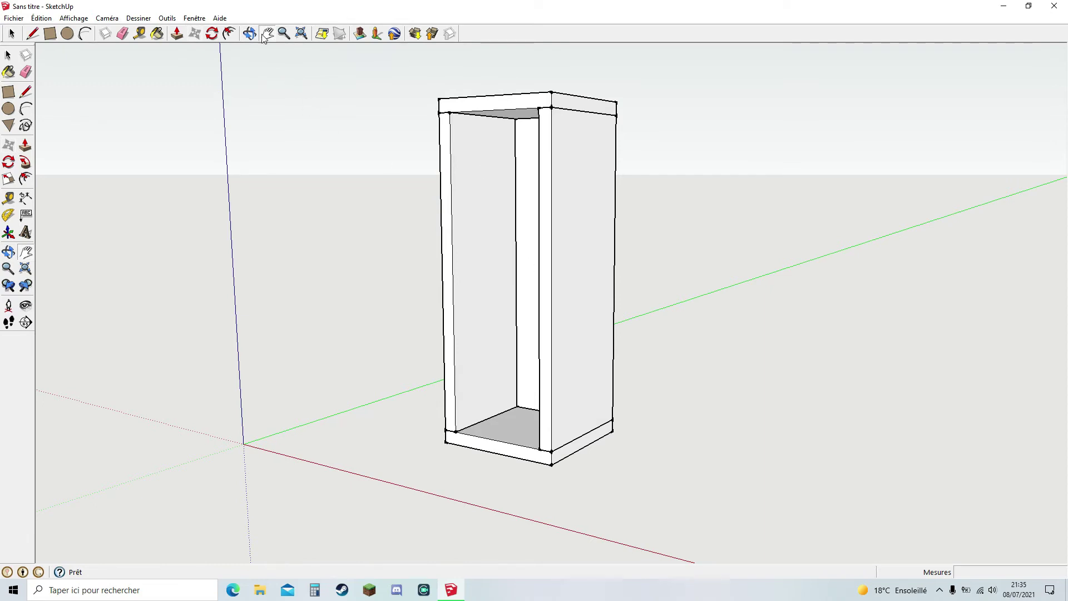
{"action": "left_click_drag", "start_coordinate": [535, 293], "coordinate": [575, 279]}
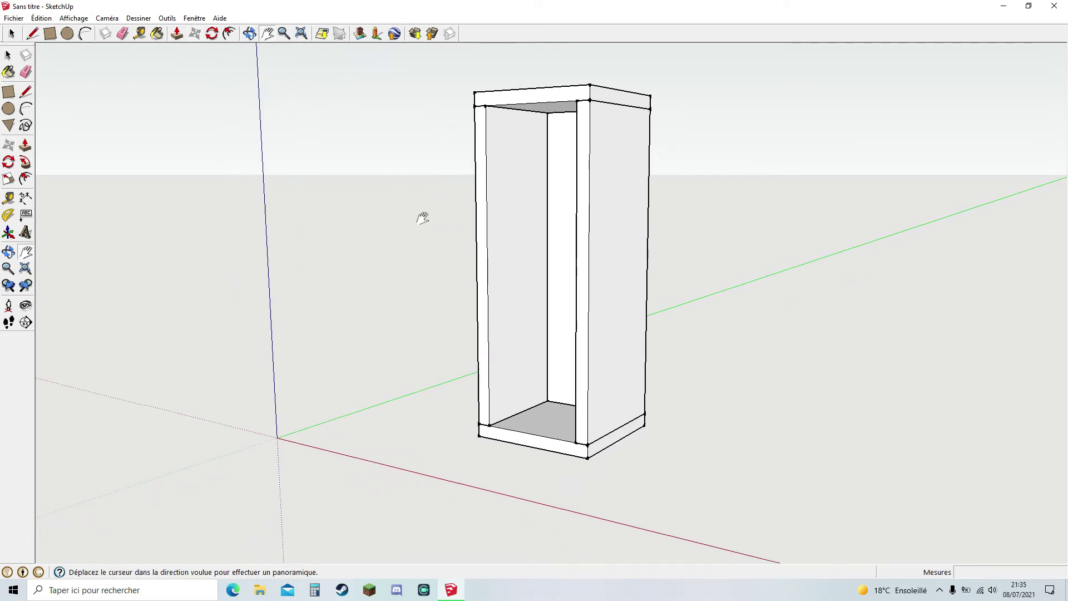
- Move the side panel nearest the origin out of the box, clear of the base plate
{"action": "left_click", "coordinate": [195, 33]}
{"action": "left_click_drag", "start_coordinate": [508, 232], "coordinate": [451, 287]}
{"action": "scroll", "coordinate": [451, 286], "scroll_direction": "up", "scroll_amount": 3}
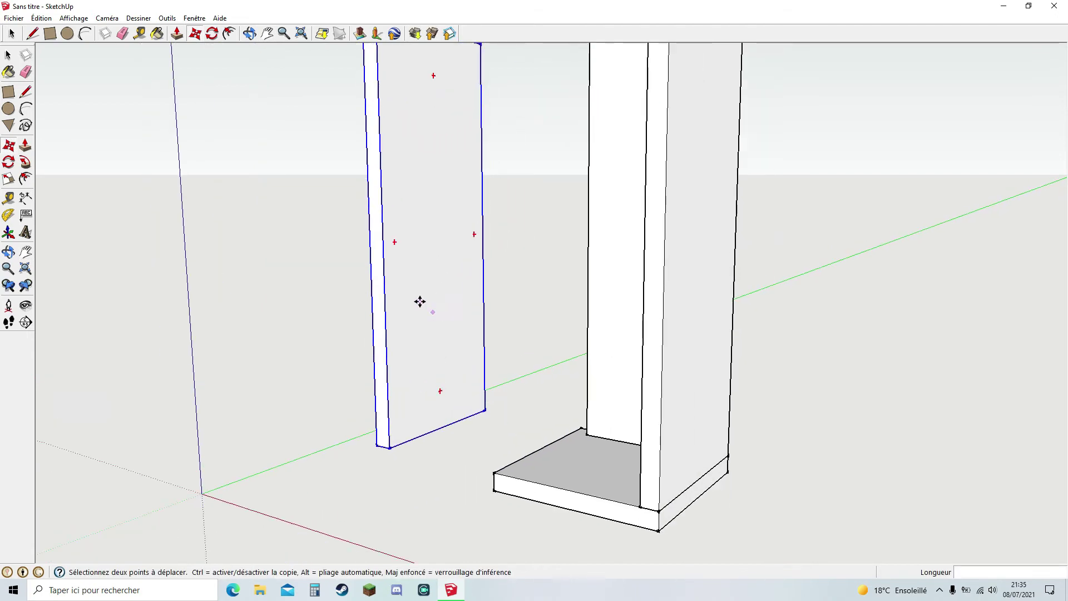
{"action": "left_click", "coordinate": [420, 301]}
- Start measuring the detached side panel near its front bottom corner with the Tape Measure tool
{"action": "left_click", "coordinate": [139, 34]}
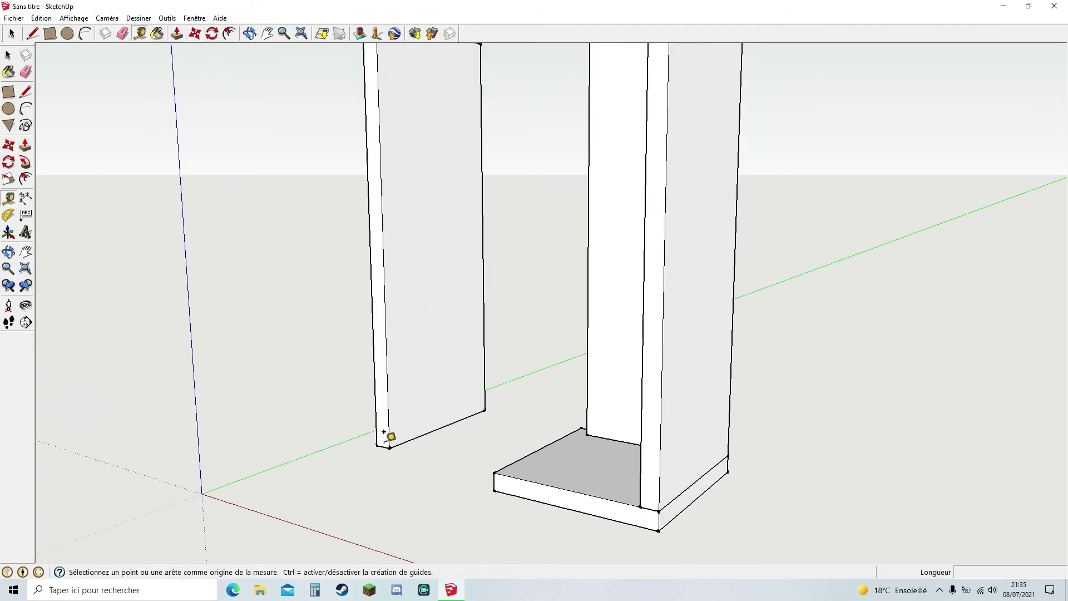